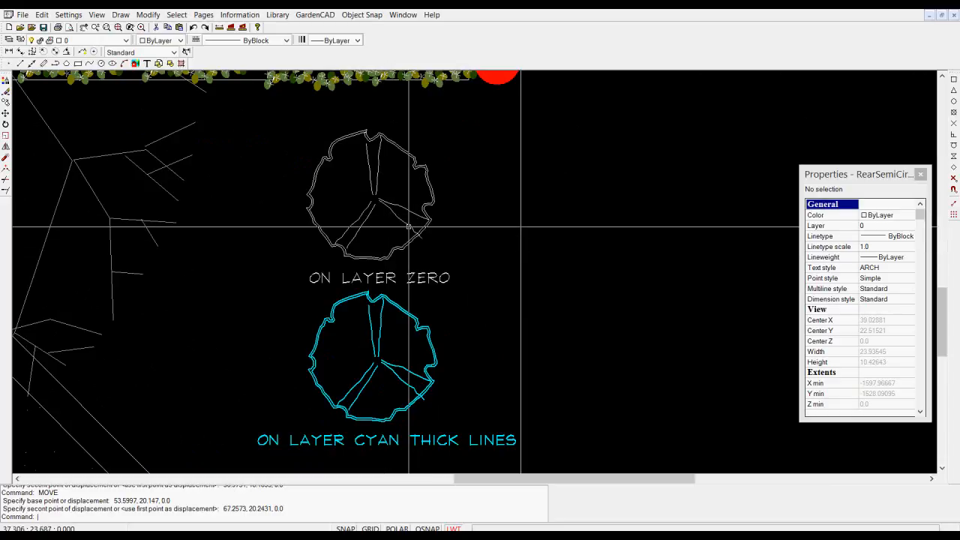
# Step: Inspect the colour, layer and lineweight properties of a branch line and the outline of the tree labelled ON LAYER ZERO
pyautogui.click(407, 220)
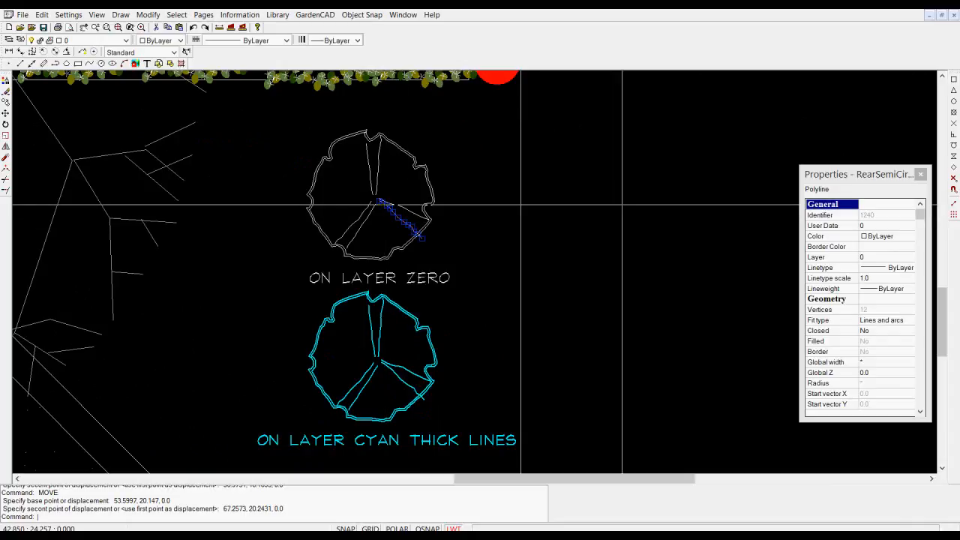
pyautogui.moveTo(824, 180)
pyautogui.mouseDown()
pyautogui.moveTo(637, 147)
pyautogui.moveTo(628, 135)
pyautogui.mouseUp()
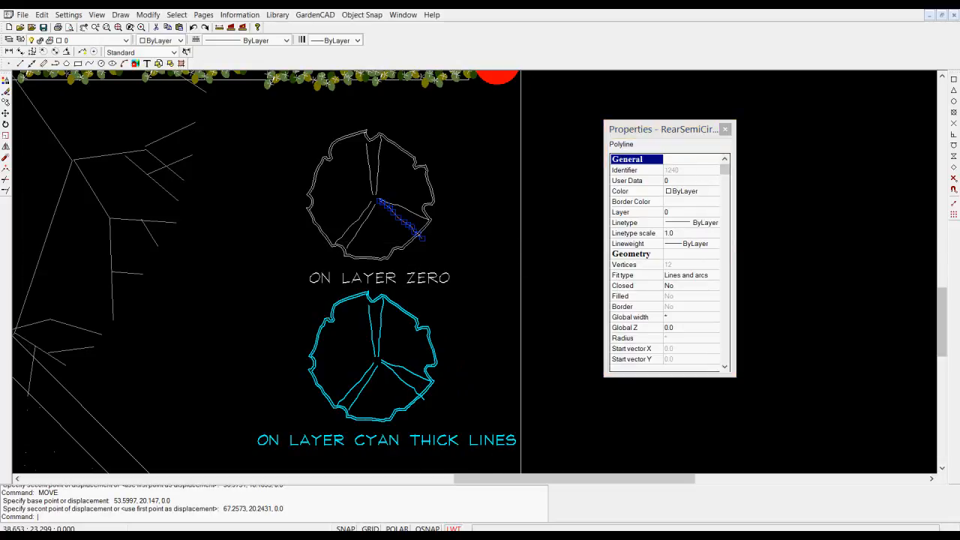
pyautogui.press('Escape')
pyautogui.click(424, 230)
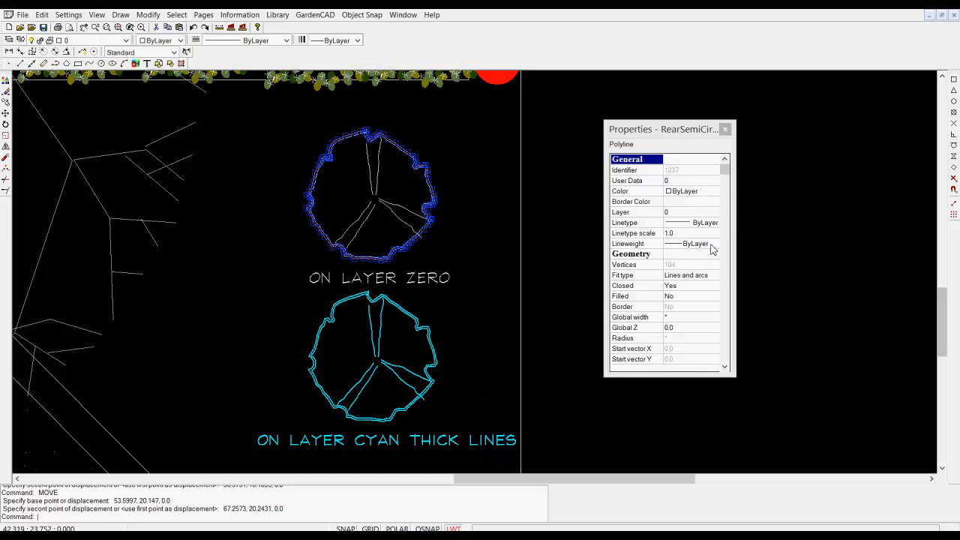
pyautogui.press('Escape')
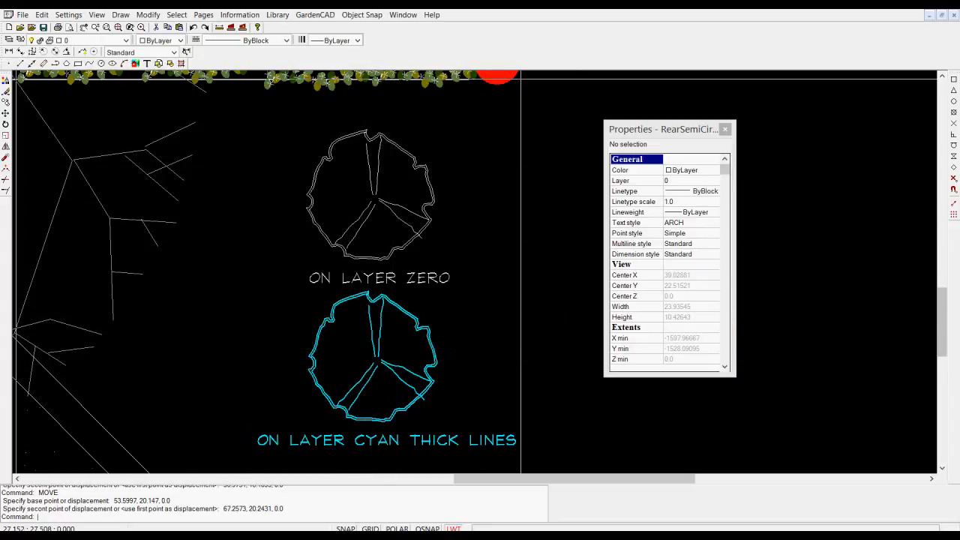
# Step: Review the colours and lineweights assigned to the layers, and switch the lineweight display off and back on
pyautogui.click(9, 40)
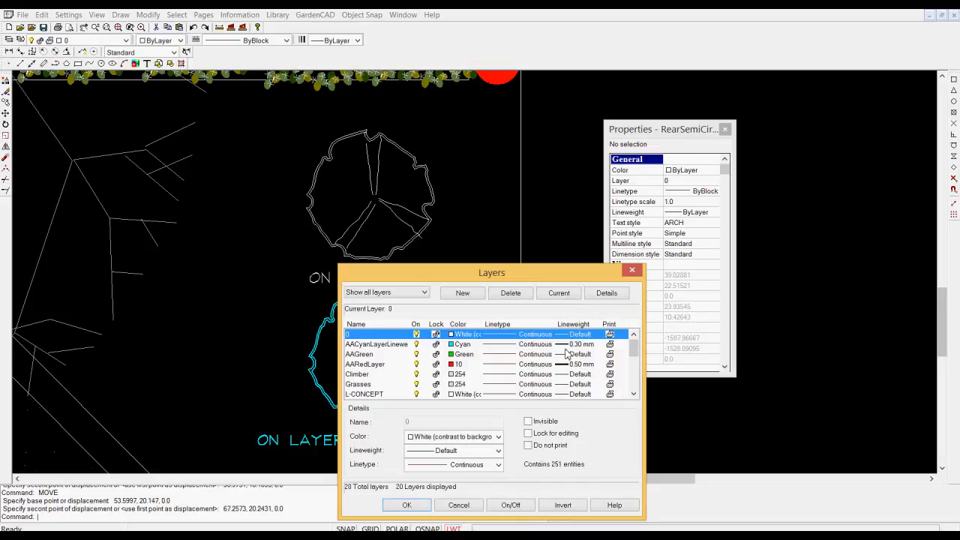
pyautogui.click(459, 505)
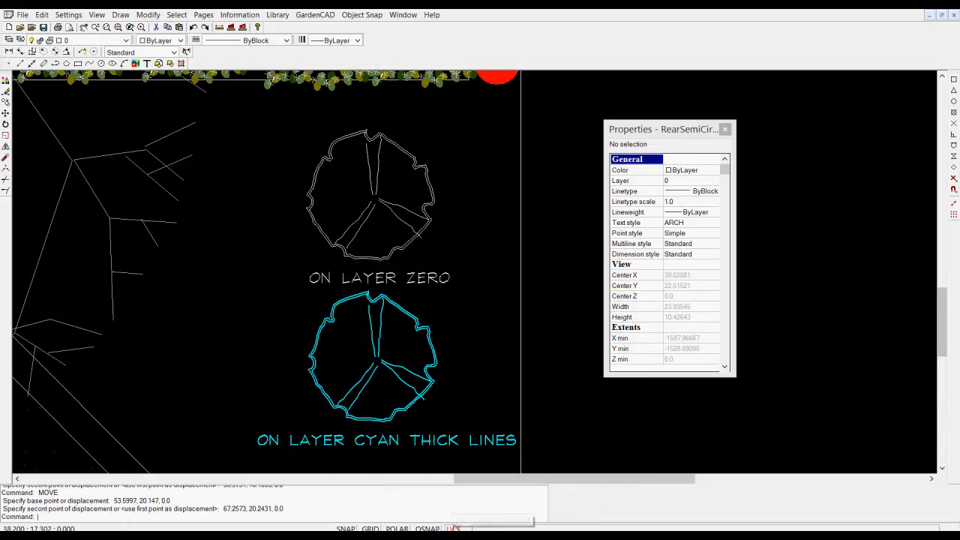
pyautogui.click(455, 528)
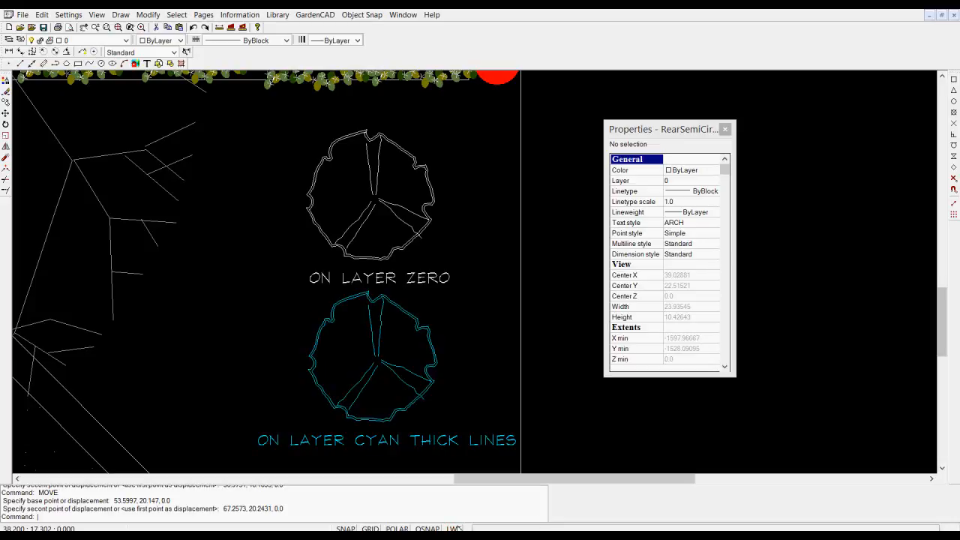
pyautogui.click(454, 528)
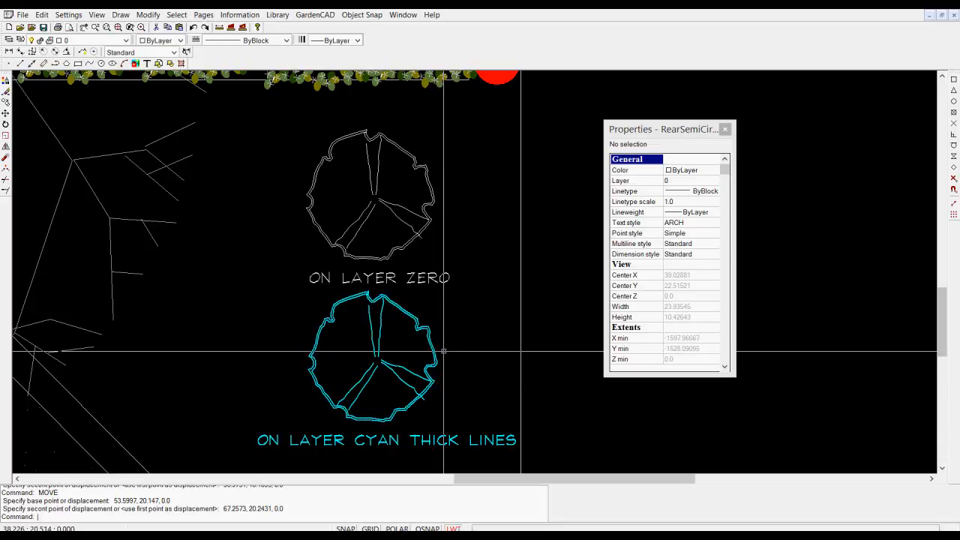
# Step: Copy all polylines of the ON LAYER ZERO tree from its centre to the empty area on its right
pyautogui.moveTo(448, 321); pyautogui.dragTo(441, 286, button='middle')
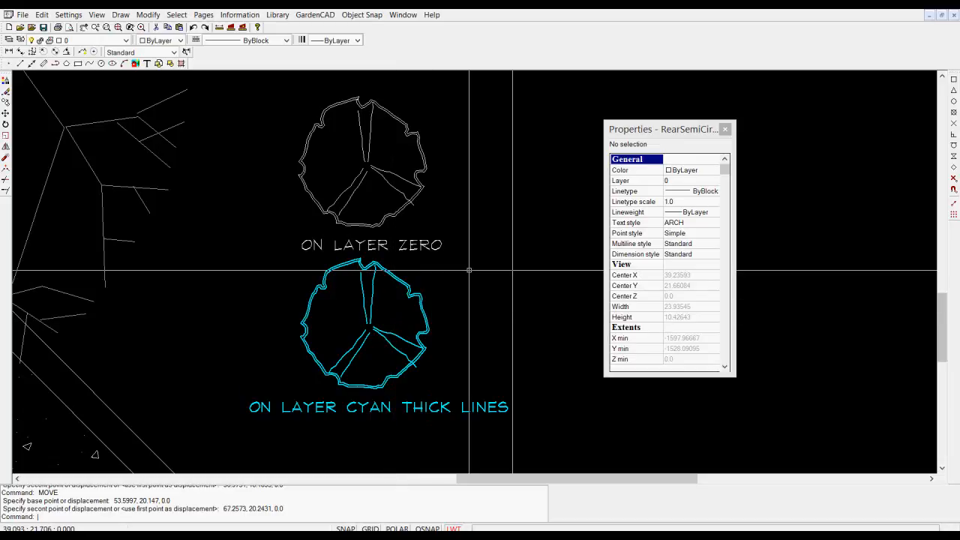
pyautogui.moveTo(650, 134); pyautogui.dragTo(809, 126)
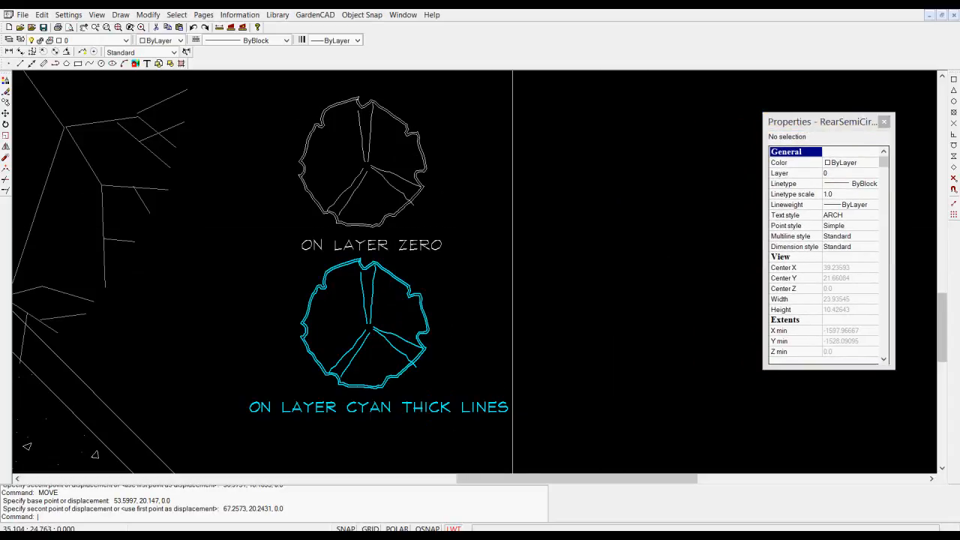
pyautogui.click(459, 228)
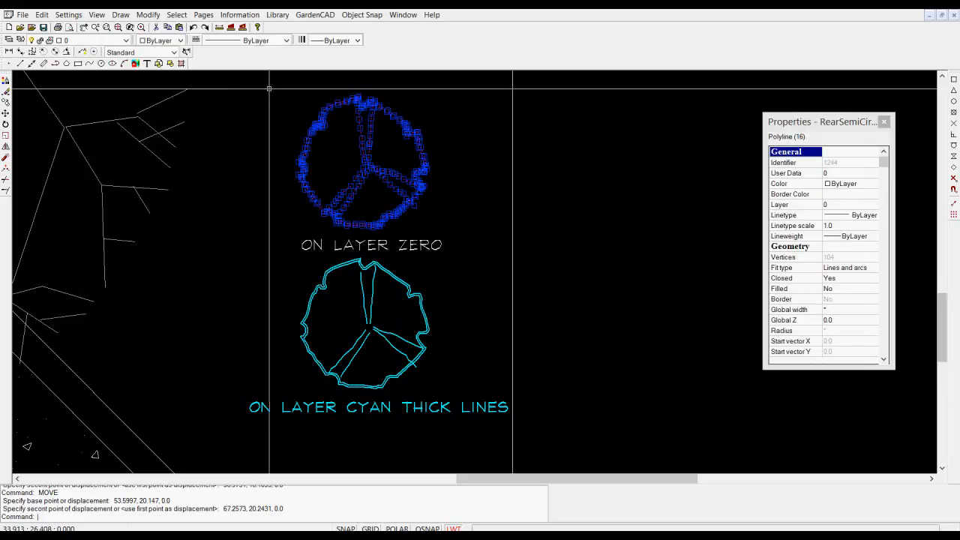
pyautogui.rightClick(269, 88)
pyautogui.click(299, 125)
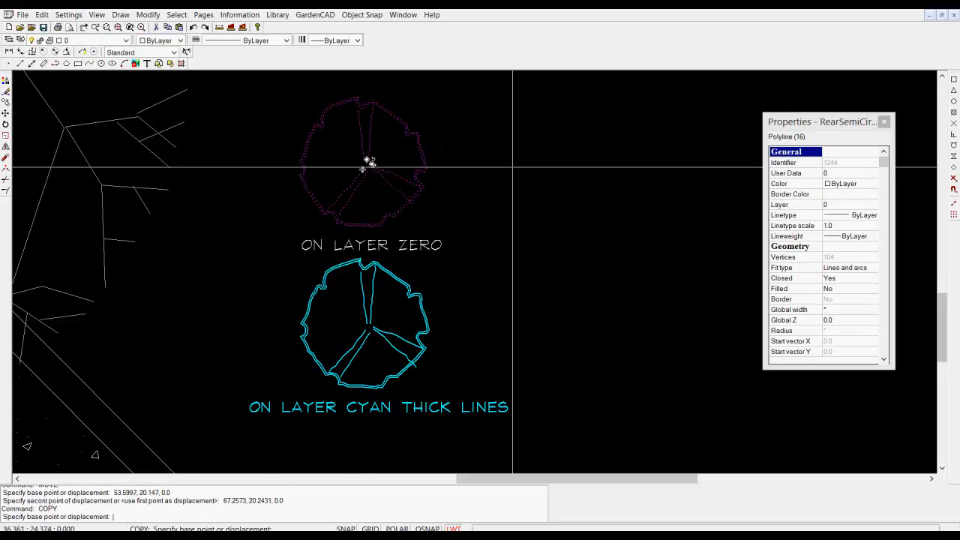
pyautogui.click(367, 167)
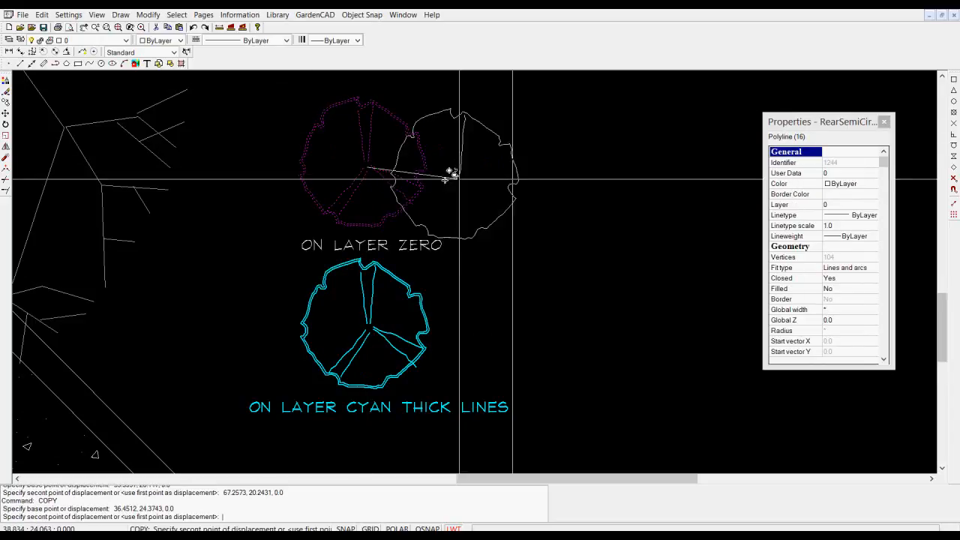
pyautogui.click(615, 174)
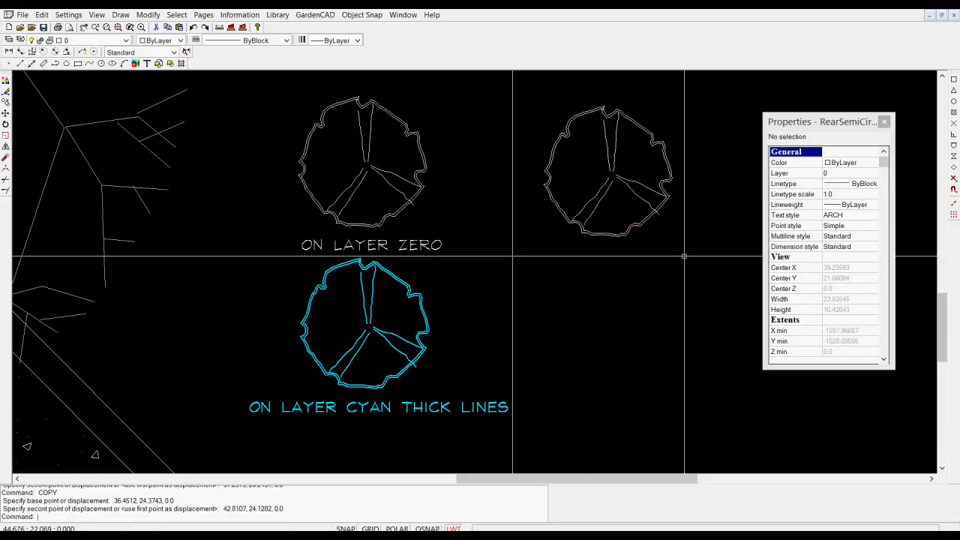
# Step: Convert the copied tree into a block named Temp1 with its base point at the tree's centre
pyautogui.moveTo(694, 251); pyautogui.dragTo(531, 90)
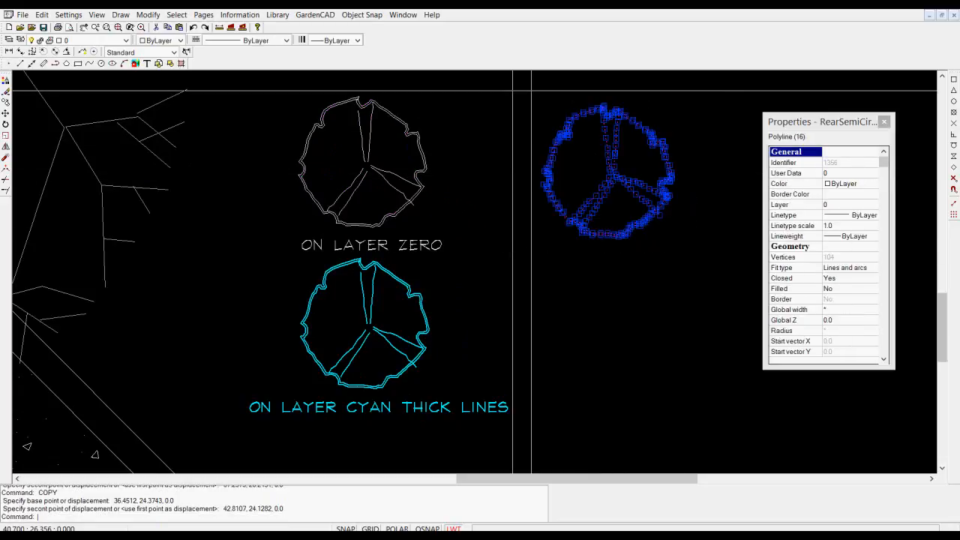
pyautogui.rightClick(531, 90)
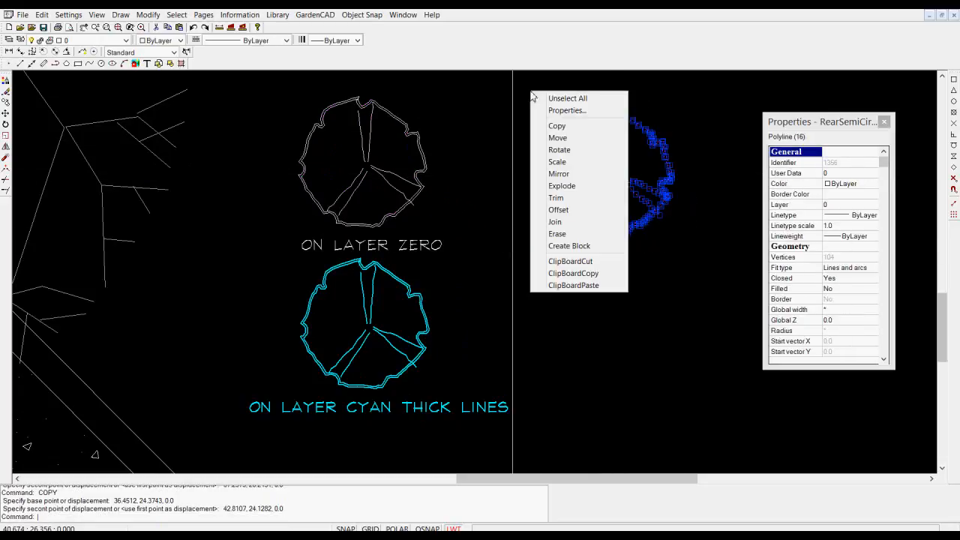
pyautogui.click(579, 250)
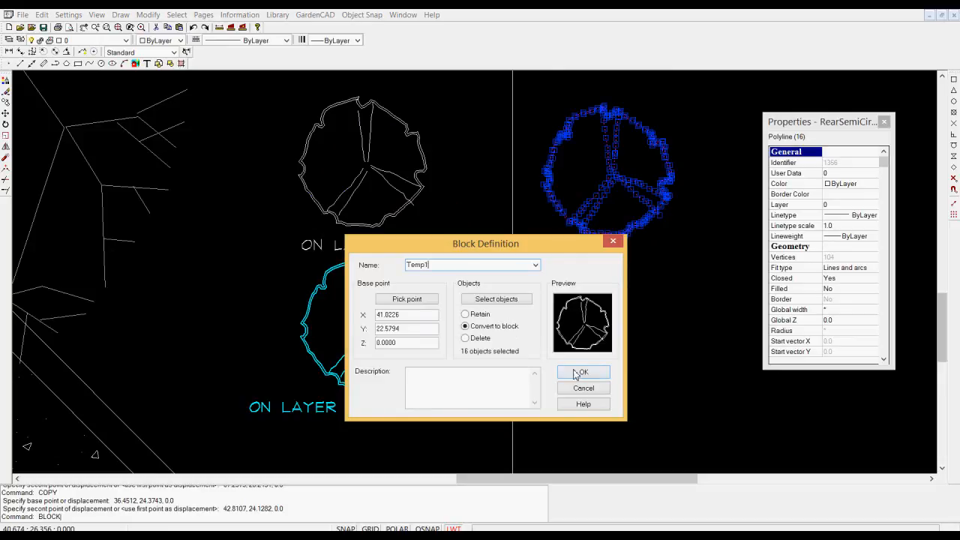
pyautogui.click(408, 300)
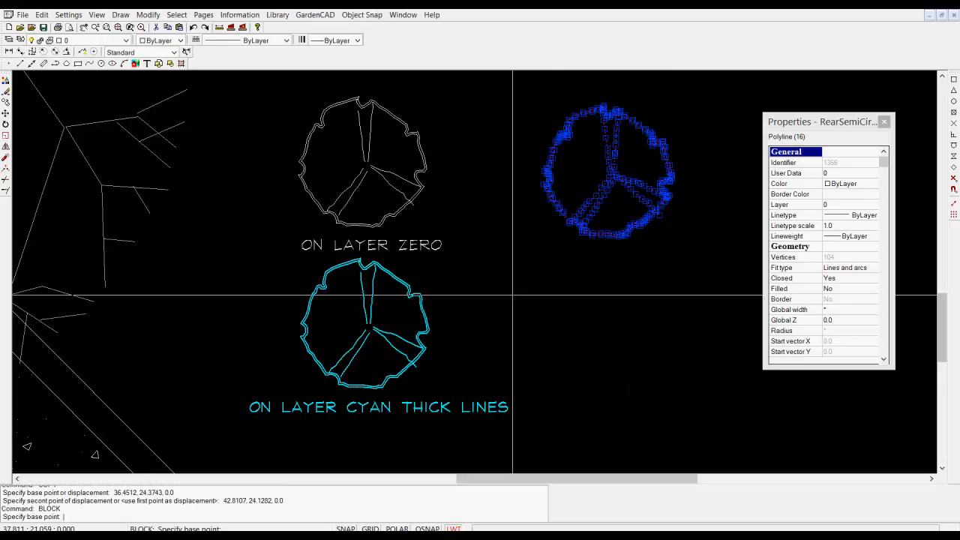
pyautogui.click(611, 178)
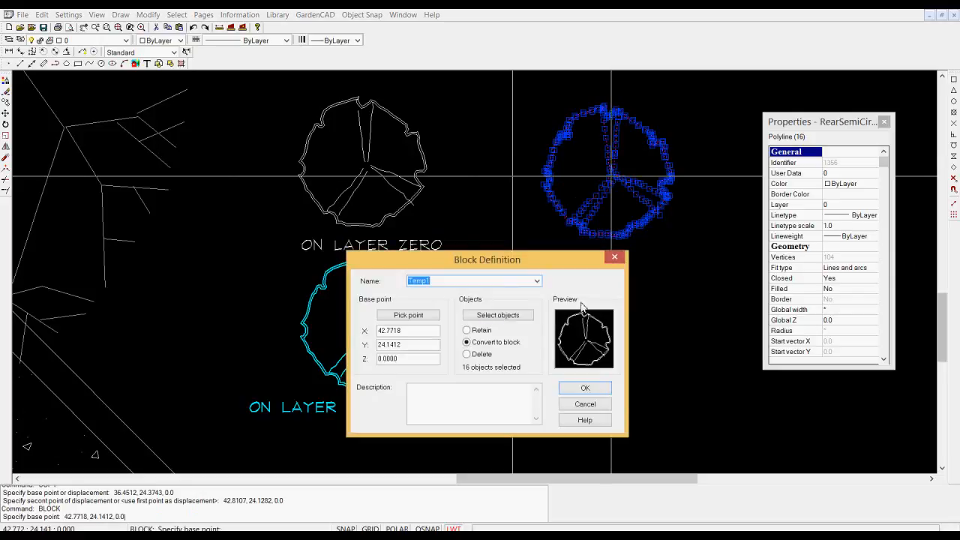
pyautogui.click(579, 383)
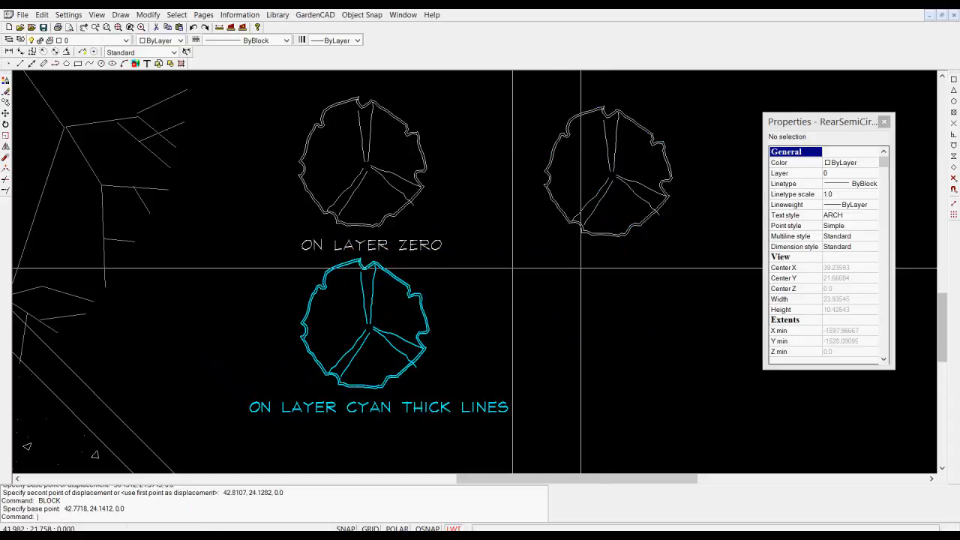
# Step: Check the Temp1 block's properties and copy the block from its centre to directly below it, beside the cyan tree
pyautogui.click(608, 190)
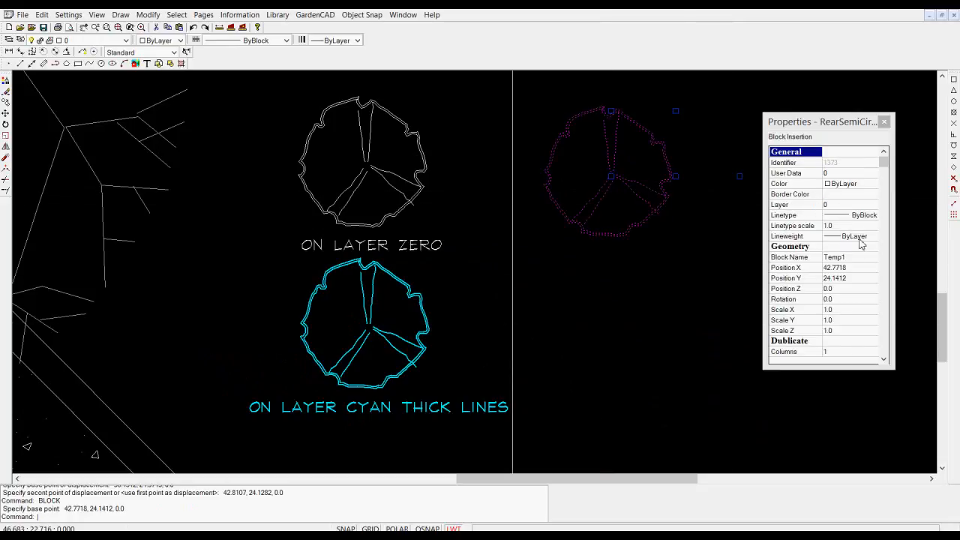
pyautogui.press('Escape')
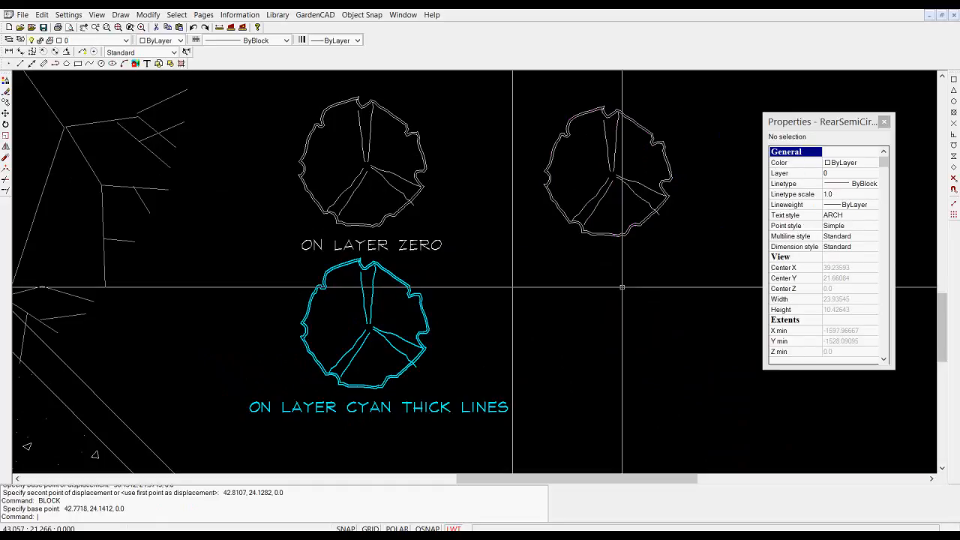
pyautogui.click(622, 176)
pyautogui.rightClick(621, 178)
pyautogui.click(647, 213)
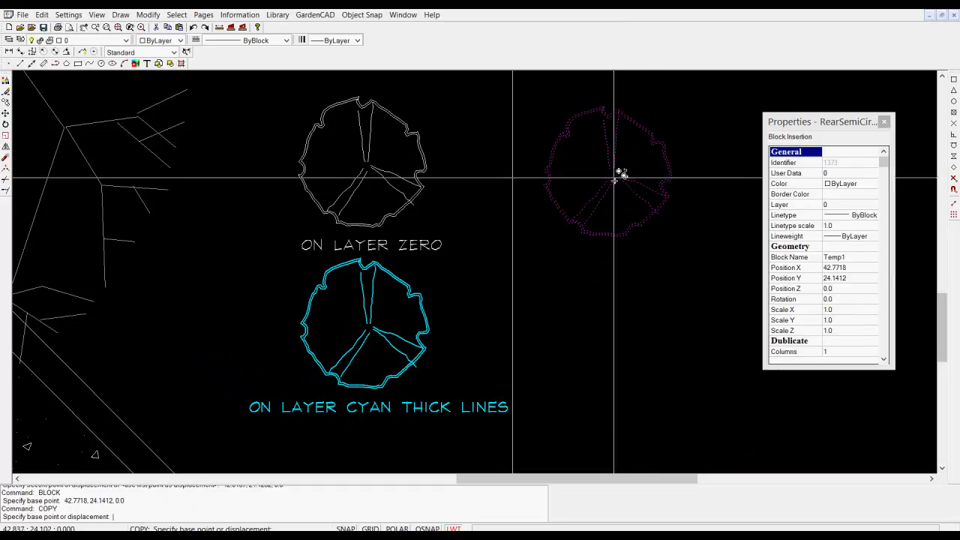
pyautogui.click(613, 177)
pyautogui.click(616, 336)
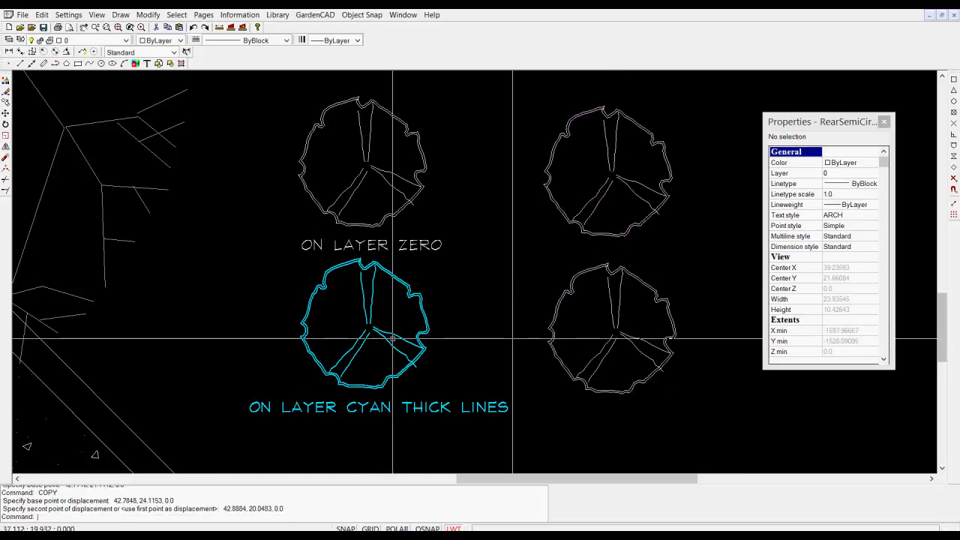
# Step: Assign the lower Temp1 block copy to the cyan layer whose name starts with AACyanLayerLinewe
pyautogui.click(612, 345)
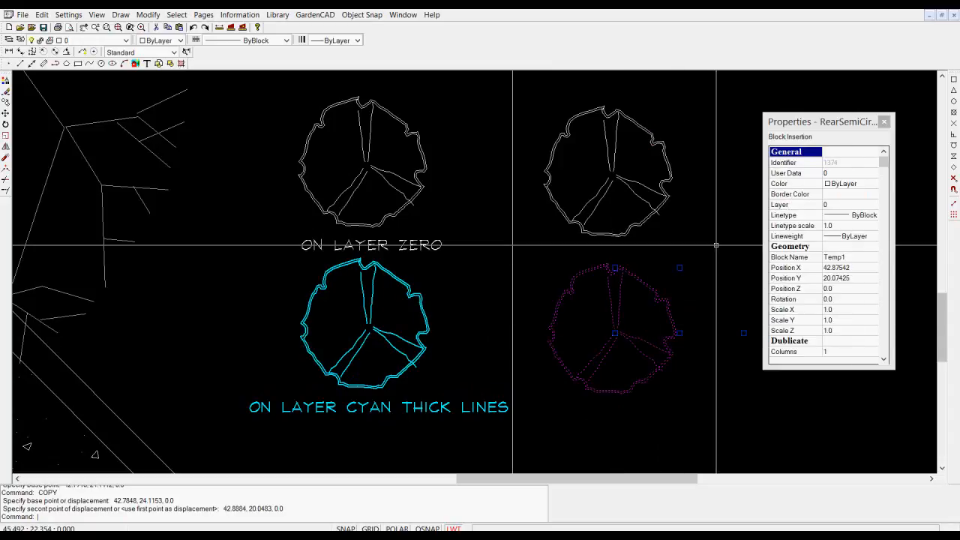
pyautogui.click(876, 206)
pyautogui.click(873, 205)
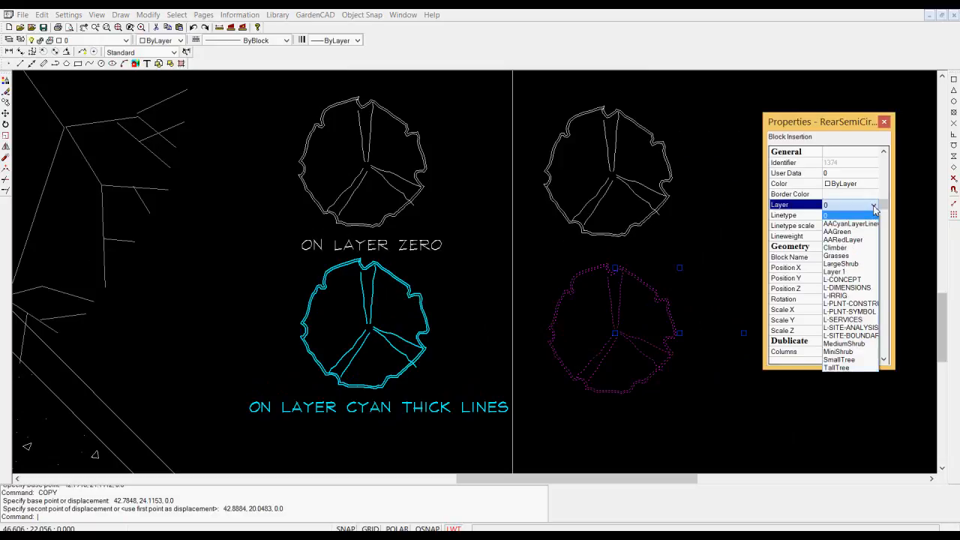
pyautogui.click(851, 223)
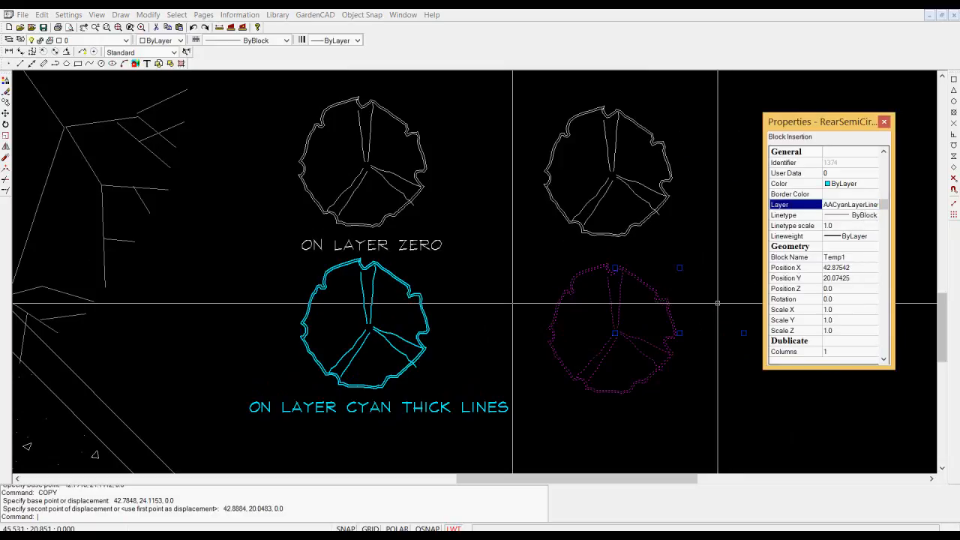
pyautogui.press('Escape')
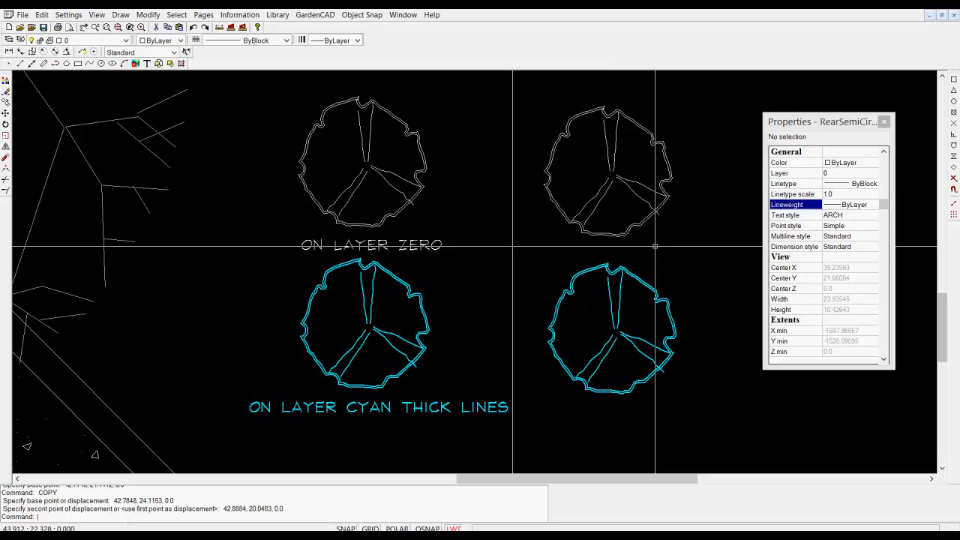
# Step: Inspect the properties of the layer-zero tree's outline, the COLOR & WEIGHT SET EXPLICITLY tree's branch and outline, and its right-hand copy's branch
pyautogui.click(389, 216)
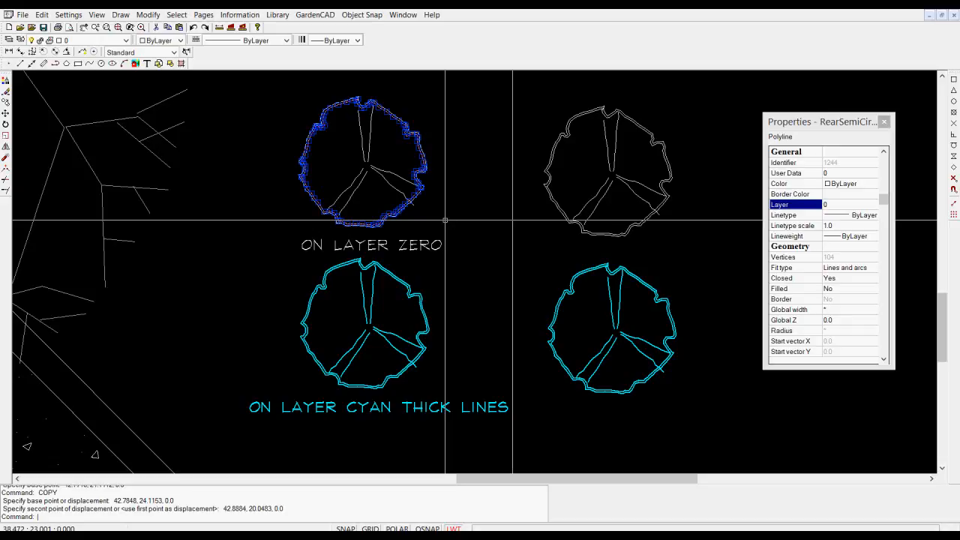
pyautogui.press('Escape')
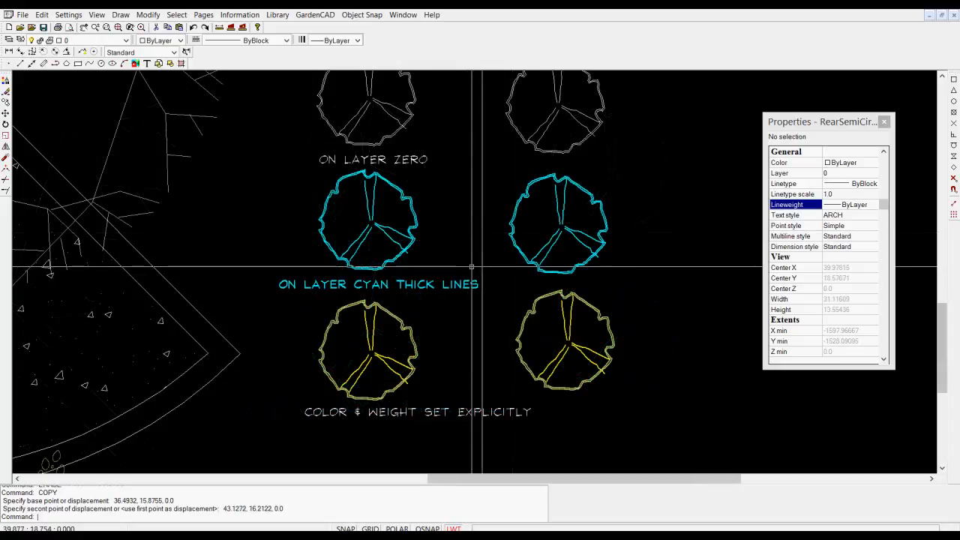
pyautogui.click(384, 361)
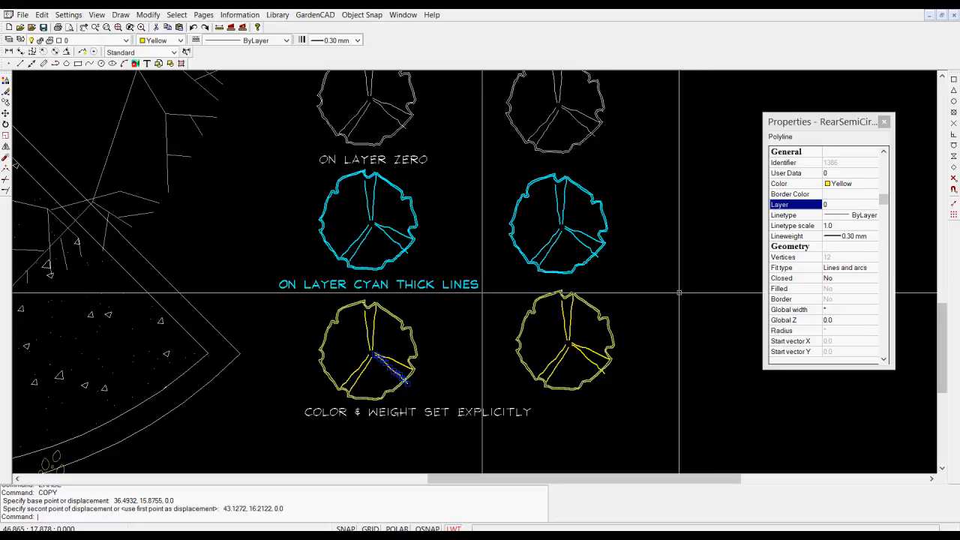
pyautogui.press('Escape')
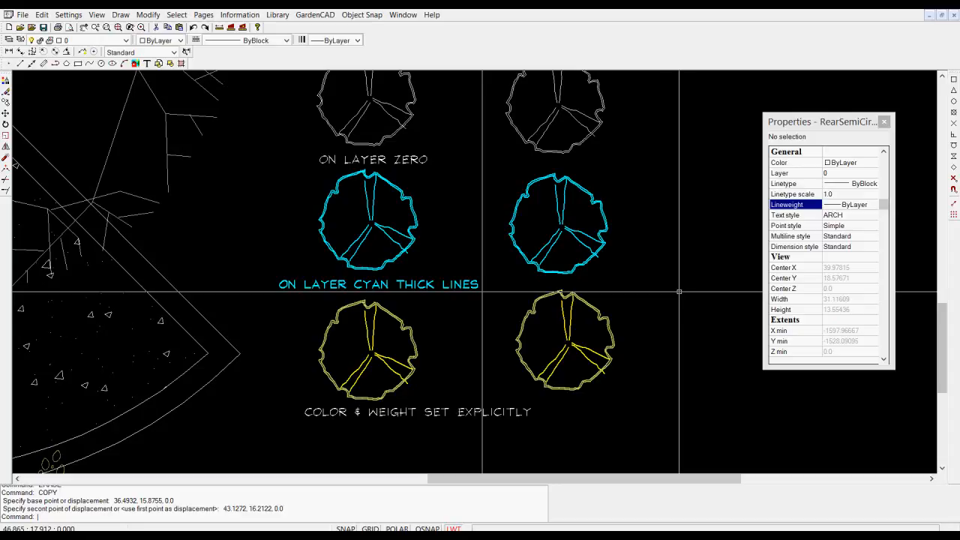
pyautogui.click(414, 343)
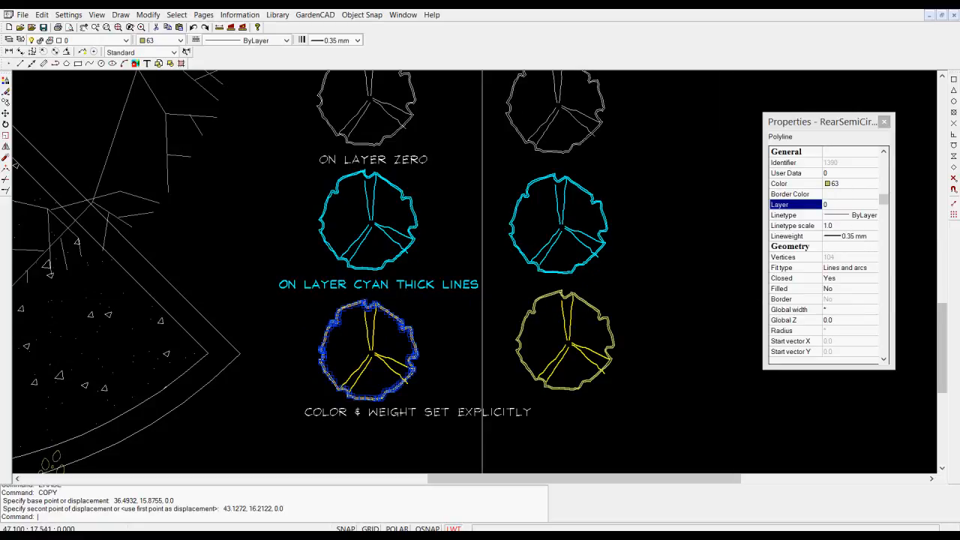
pyautogui.press('Escape')
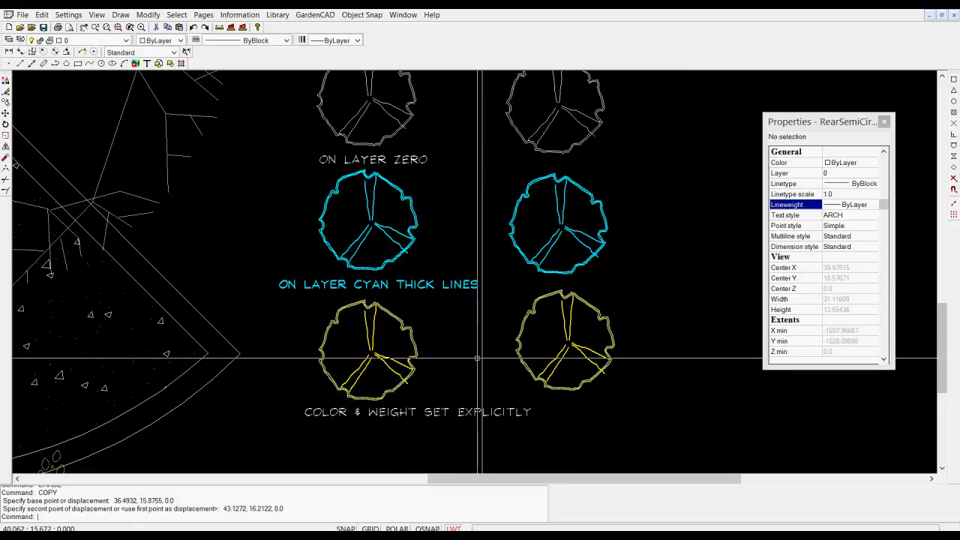
pyautogui.click(564, 323)
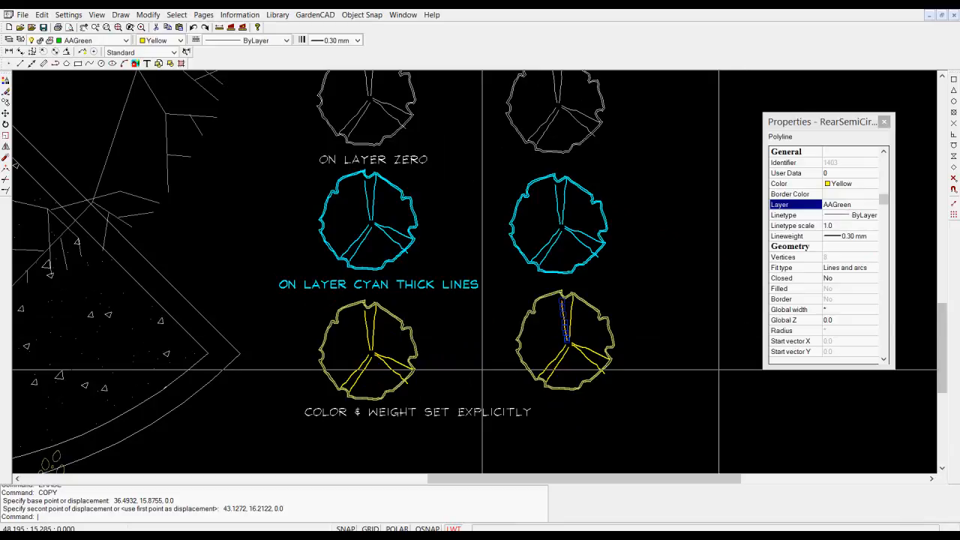
# Step: Assign the Temp1 block beside the ON LAYER ZERO tree to the AAGreen layer
pyautogui.press('Escape')
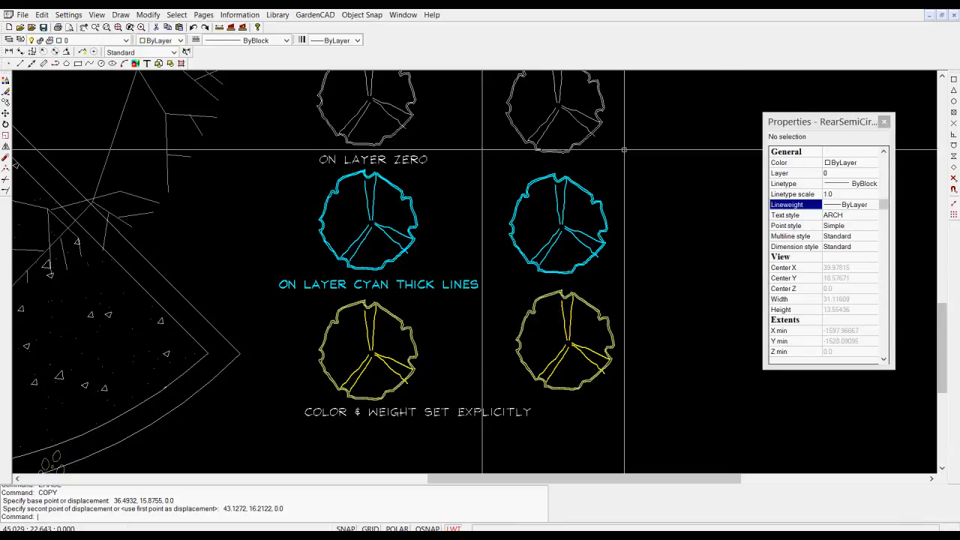
pyautogui.click(506, 94)
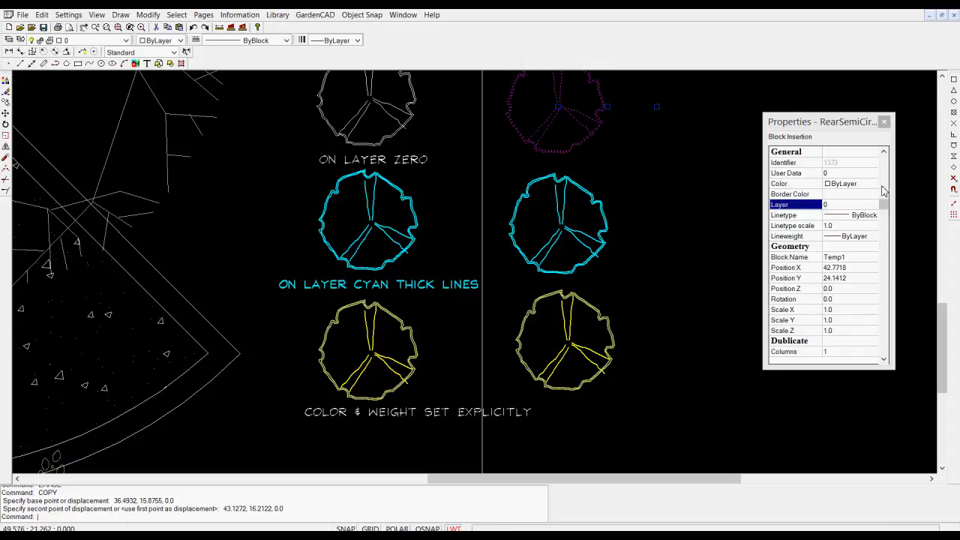
pyautogui.click(866, 210)
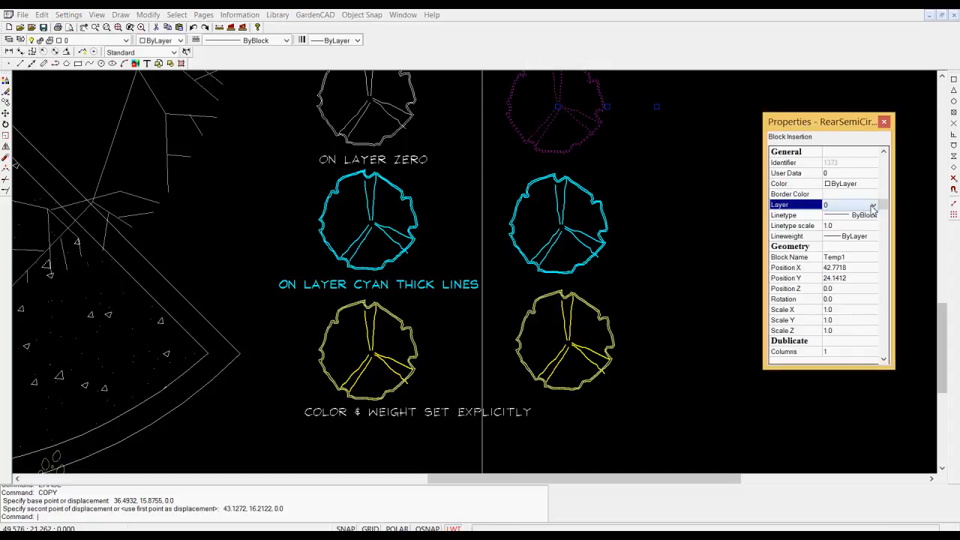
pyautogui.click(872, 205)
pyautogui.click(858, 233)
pyautogui.press('Escape')
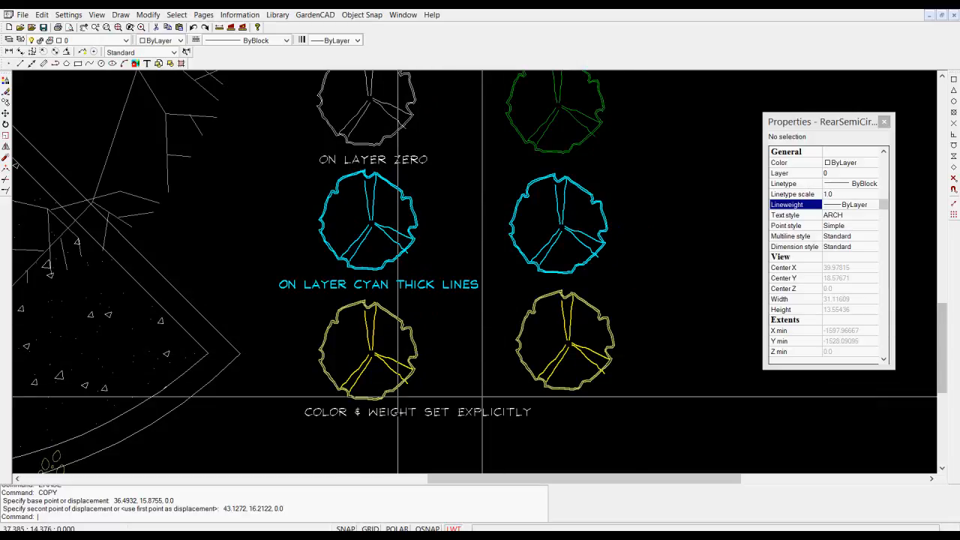
# Step: Convert the copied yellow tree beside the COLOR & WEIGHT SET EXPLICITLY tree into a block named tEMP2 with its base point at the tree's centre
pyautogui.click(643, 395)
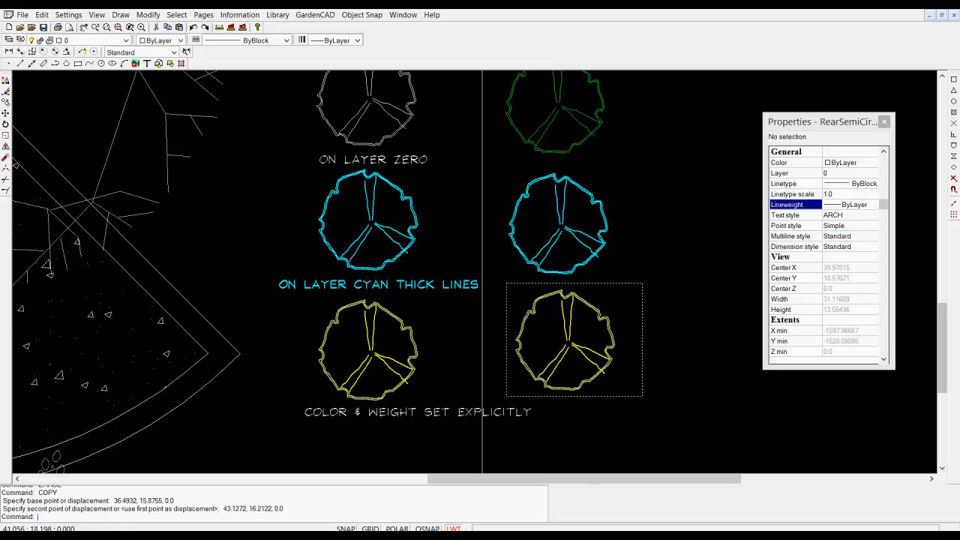
pyautogui.click(506, 284)
pyautogui.rightClick(507, 285)
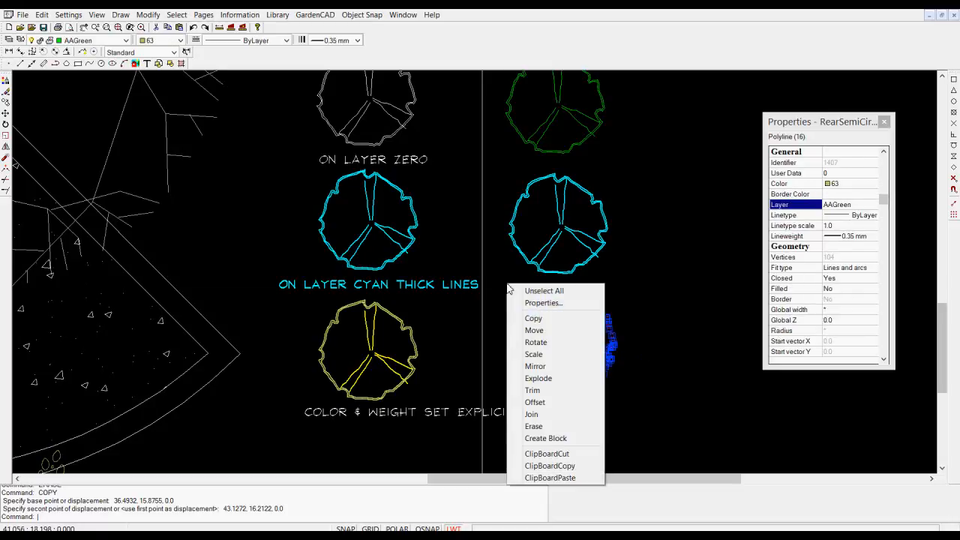
pyautogui.click(559, 440)
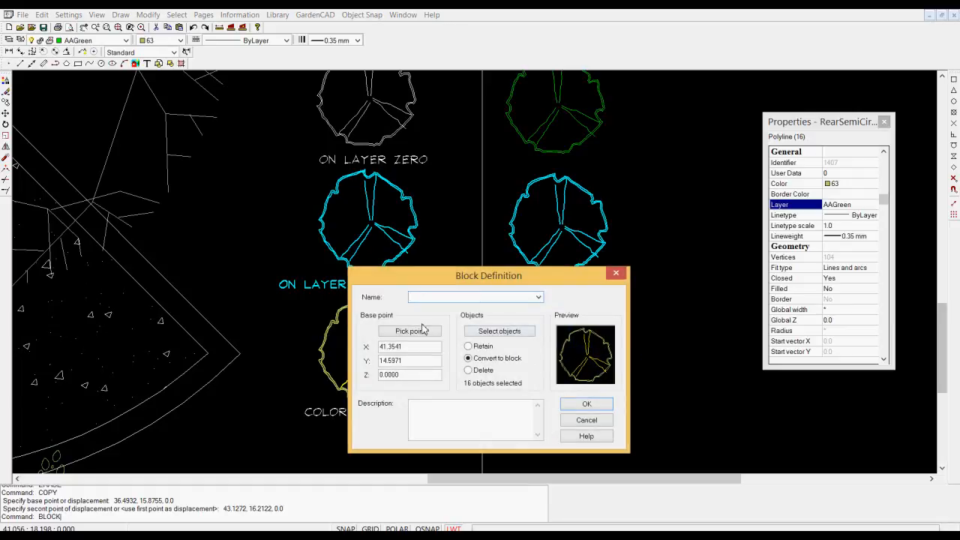
pyautogui.write('TEMP2')
pyautogui.click(423, 331)
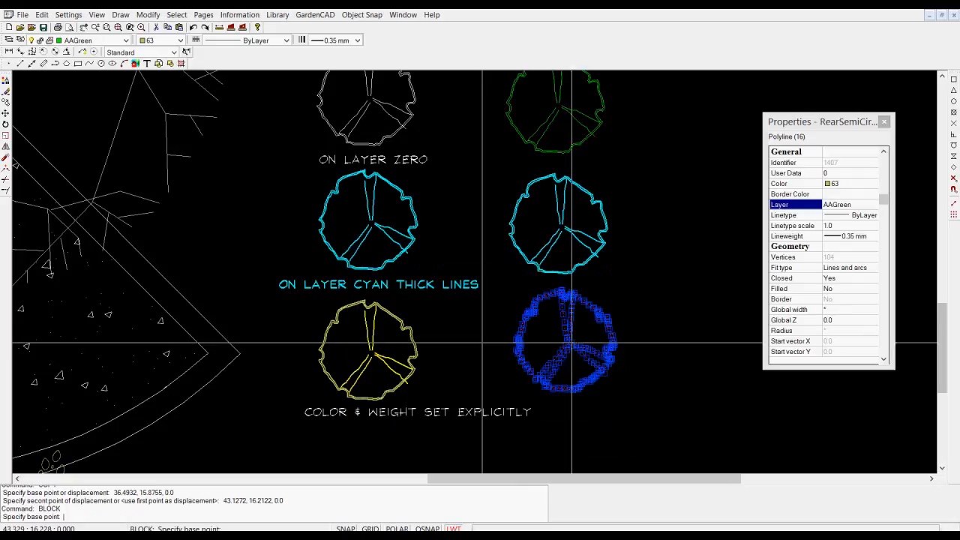
pyautogui.click(482, 346)
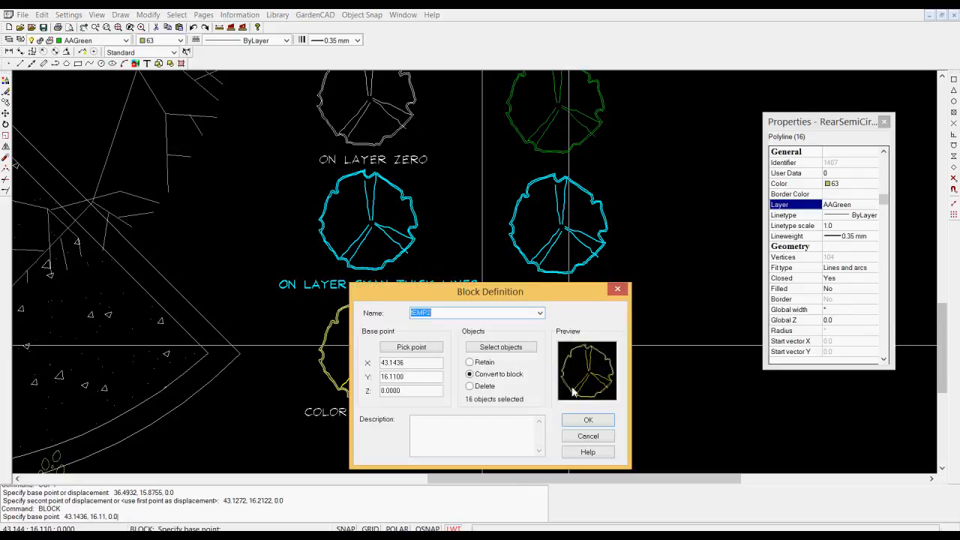
pyautogui.click(584, 419)
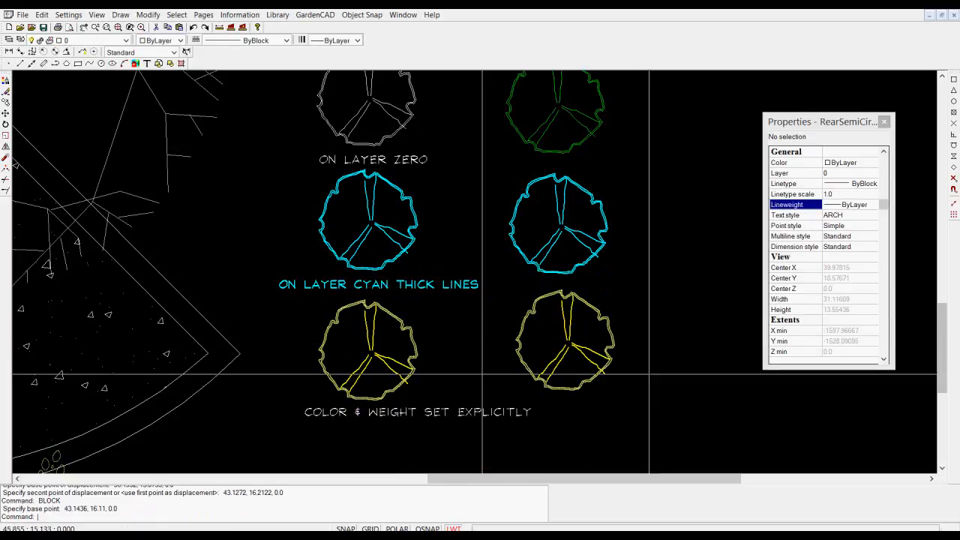
# Step: Assign the tEMP2 block to the AARedLayer layer
pyautogui.click(573, 351)
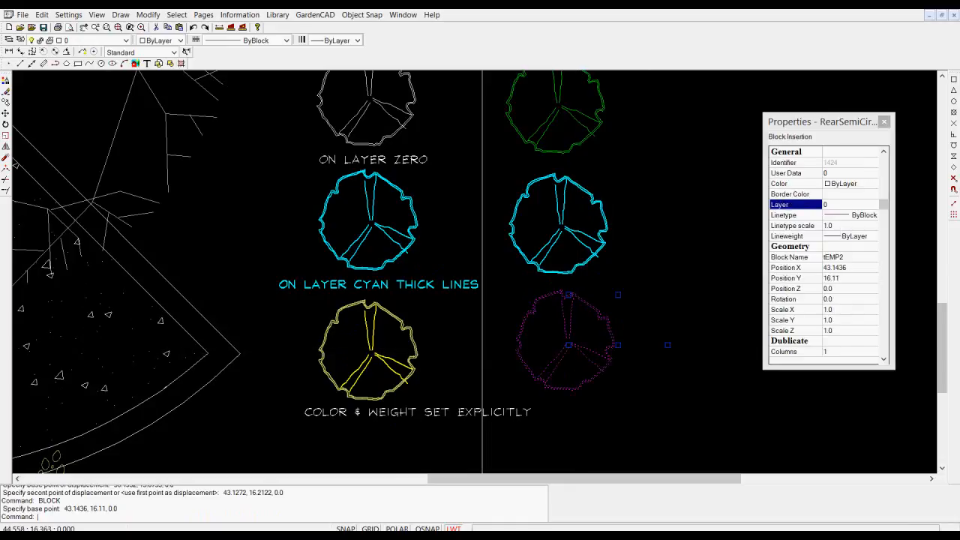
pyautogui.click(870, 205)
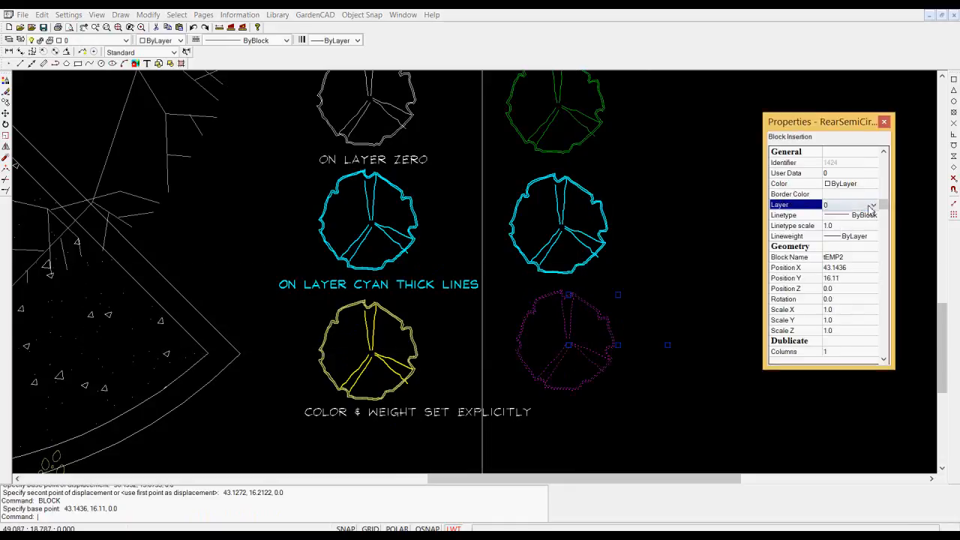
pyautogui.click(873, 205)
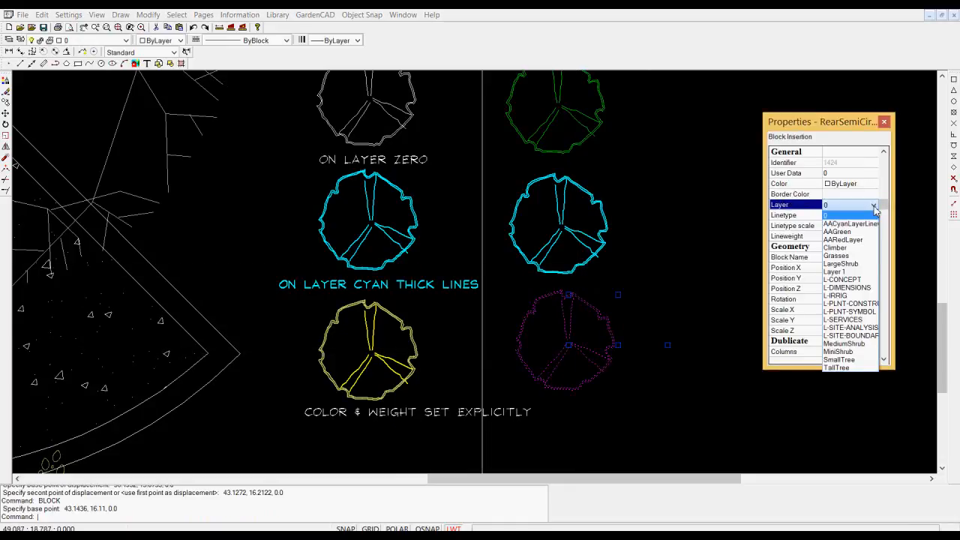
pyautogui.click(863, 239)
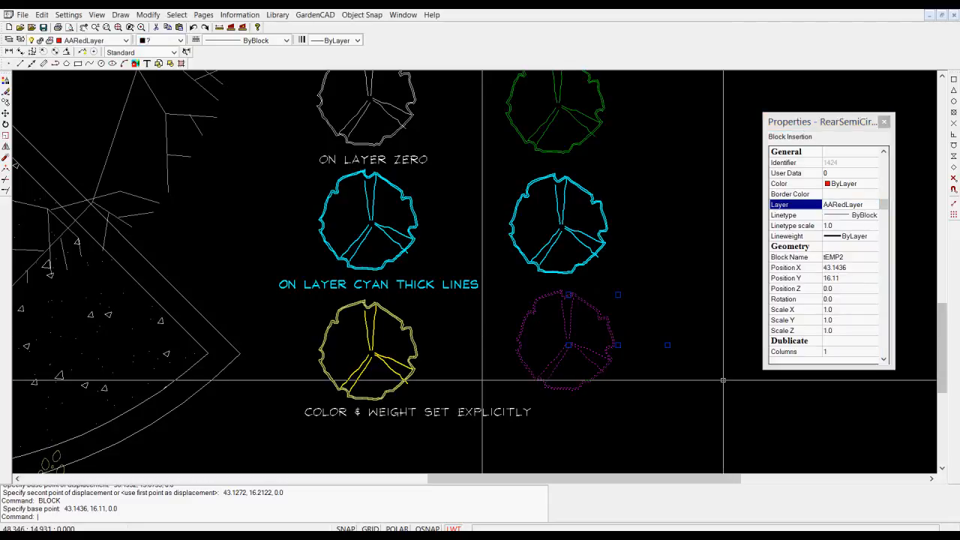
pyautogui.press('Escape')
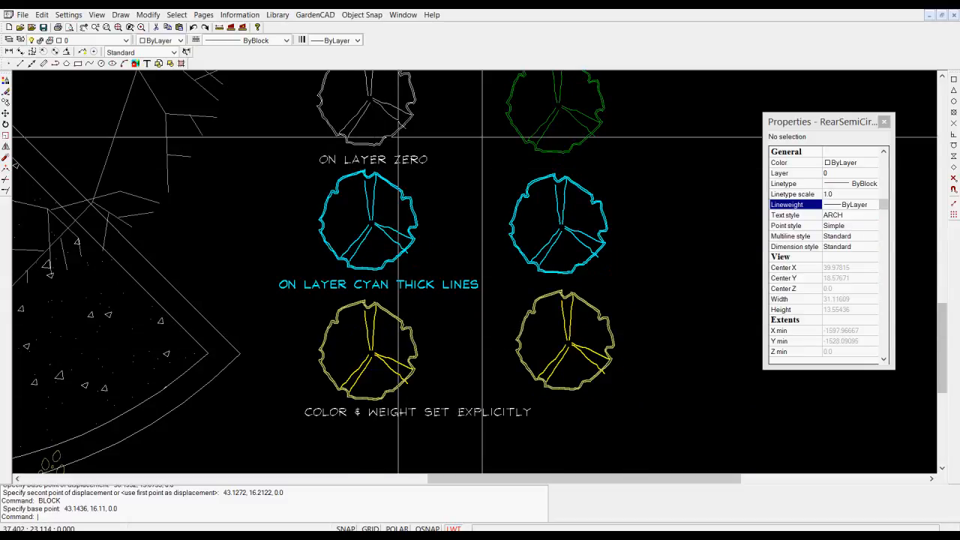
# Step: Inspect the properties of a branch in the ON LAYER ZERO tree and one in the COLOR & WEIGHT SET EXPLICITLY tree
pyautogui.click(391, 117)
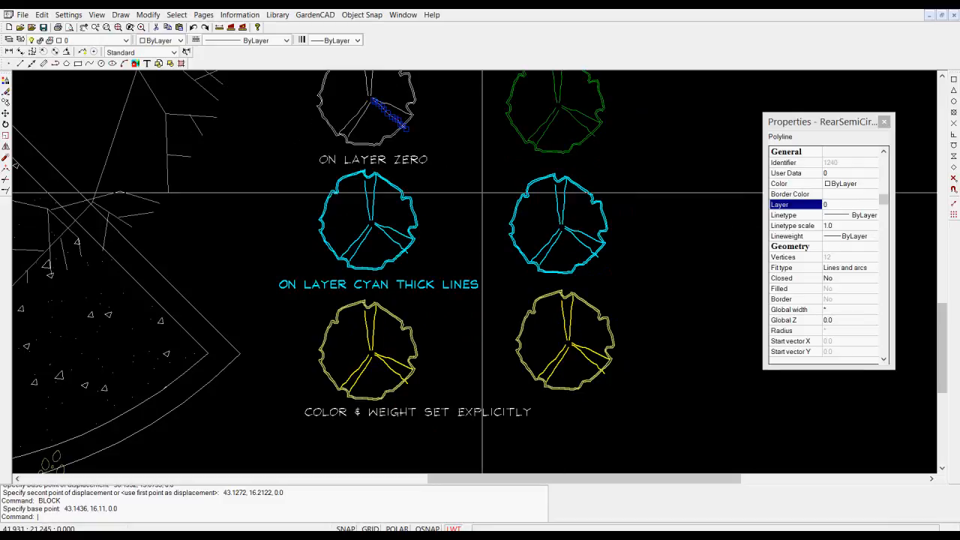
pyautogui.press('Escape')
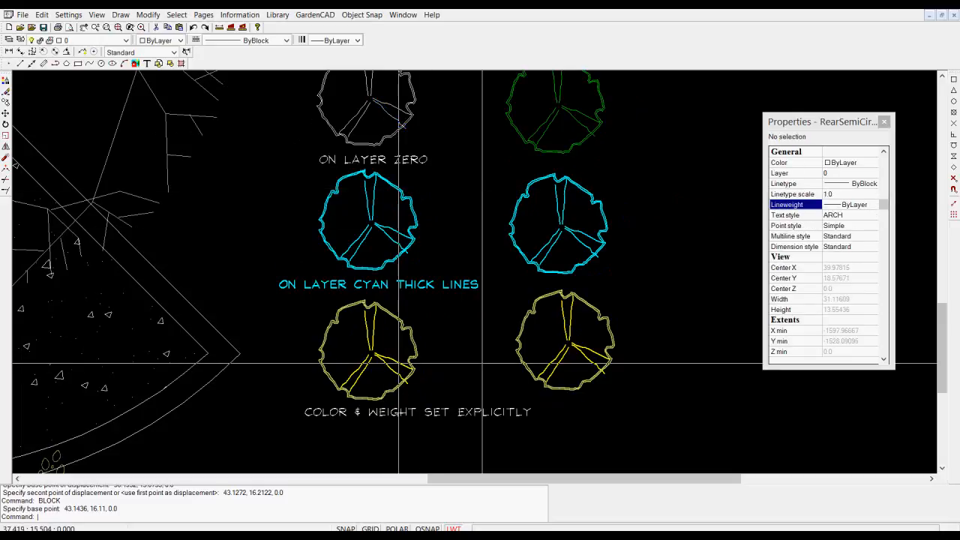
pyautogui.click(400, 364)
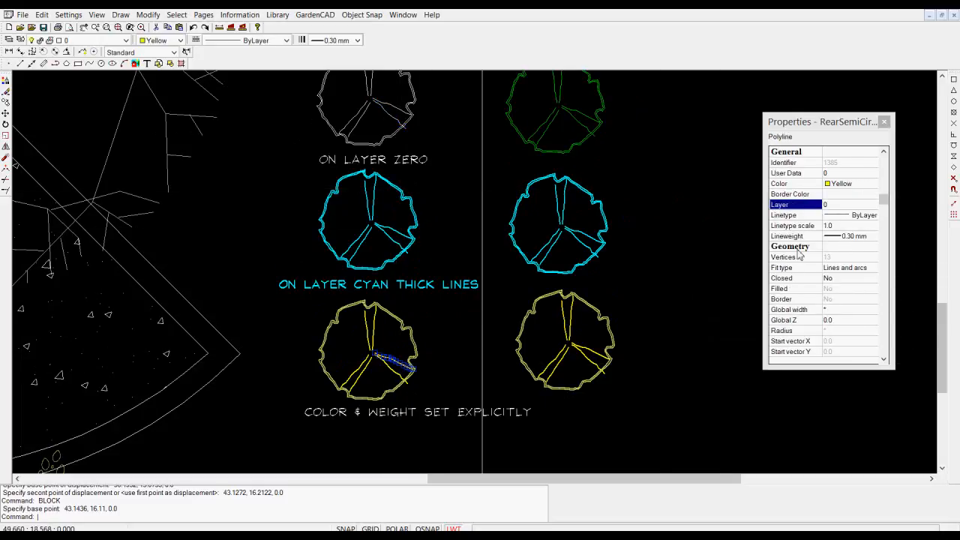
pyautogui.press('Escape')
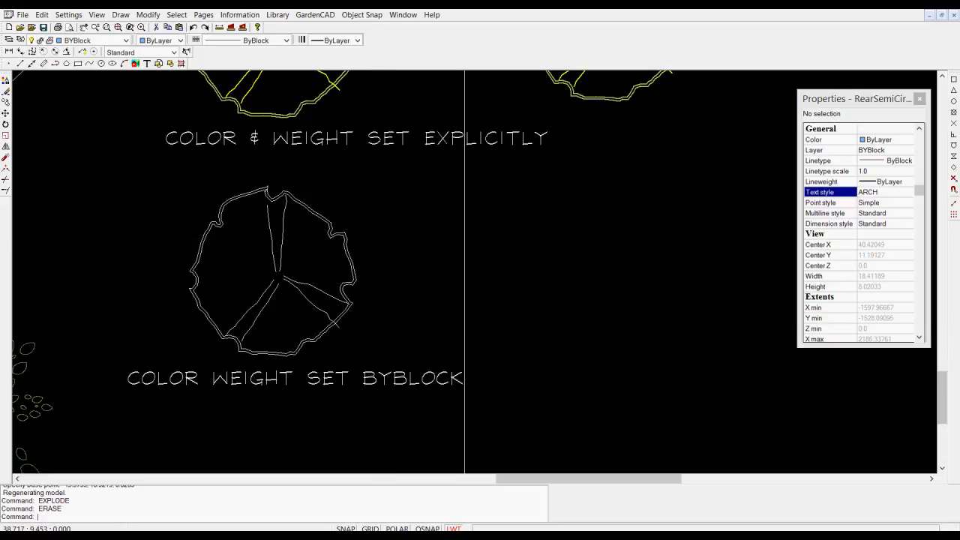
# Step: Set the linetype of all polylines in the COLOR WEIGHT SET BYBLOCK tree to ByBlock
pyautogui.moveTo(392, 360); pyautogui.dragTo(169, 165)
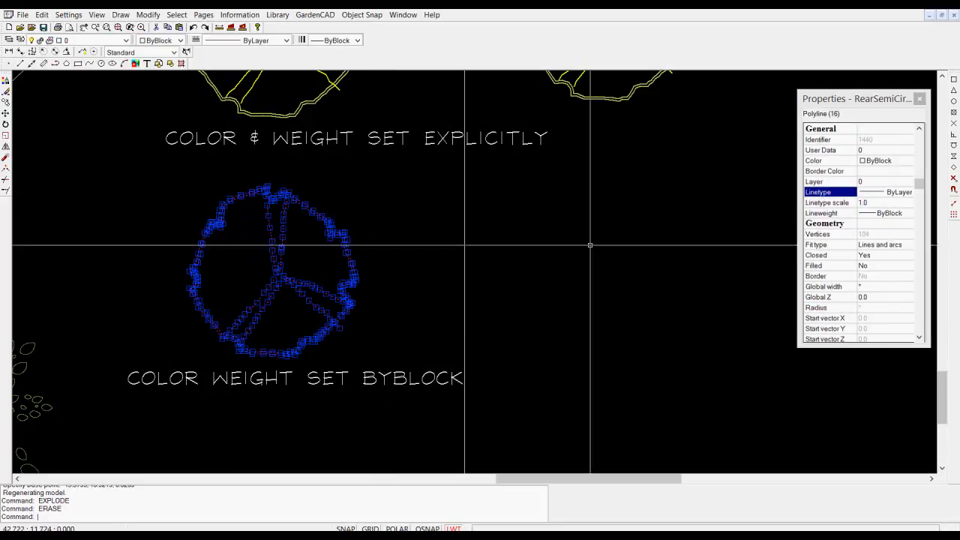
pyautogui.click(907, 193)
pyautogui.click(909, 193)
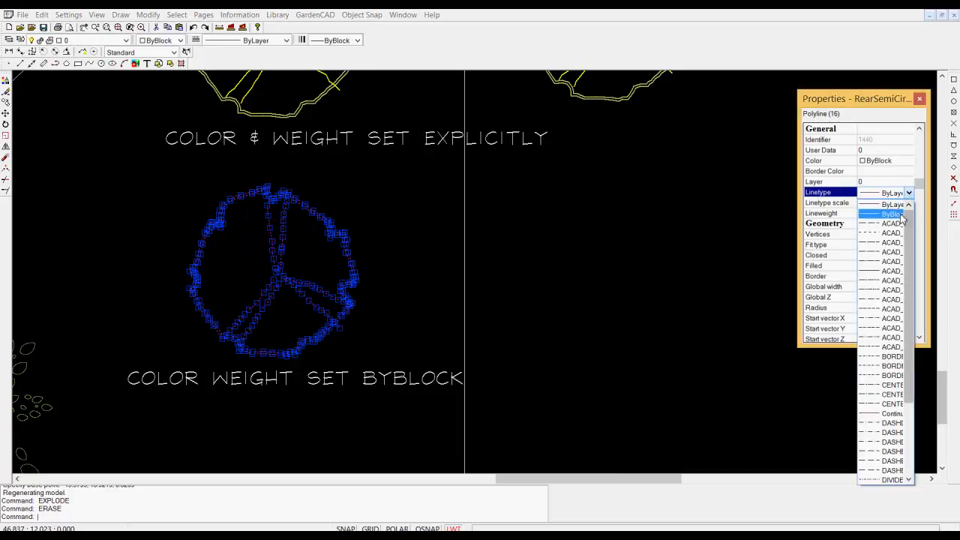
pyautogui.click(893, 214)
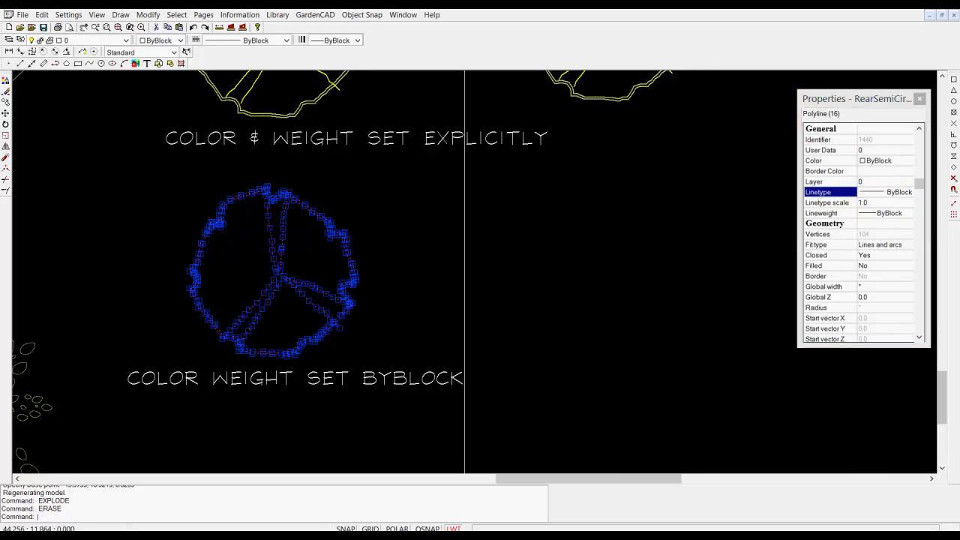
# Step: Erase the COLOR WEIGHT SET BYBLOCK tree's polylines and undo the erasure
pyautogui.click(668, 237)
pyautogui.click(561, 266)
pyautogui.press('Delete')
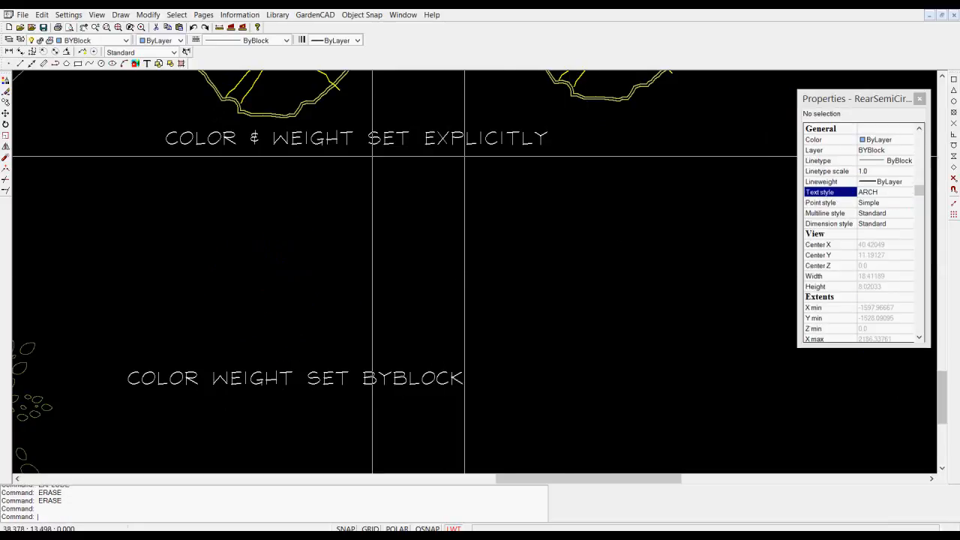
pyautogui.click(41, 14)
pyautogui.click(53, 25)
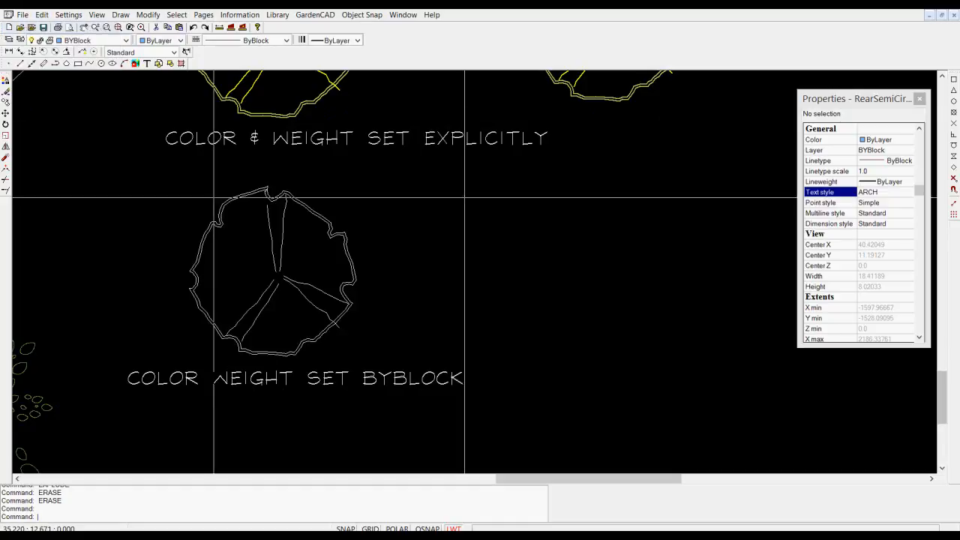
# Step: Check the BYBLOCK tree outline's properties and copy the whole tree from its centre to about 6.9 units to its right
pyautogui.click(344, 289)
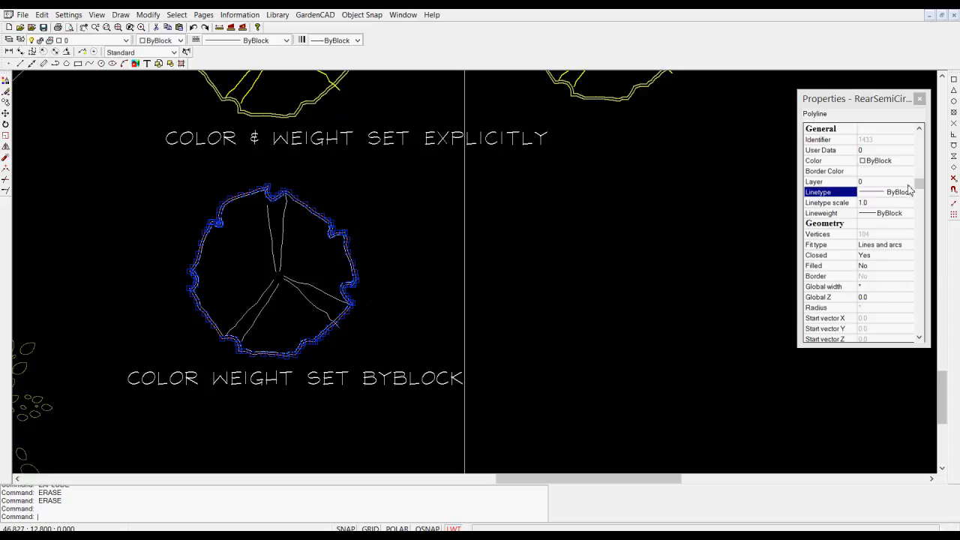
pyautogui.press('Escape')
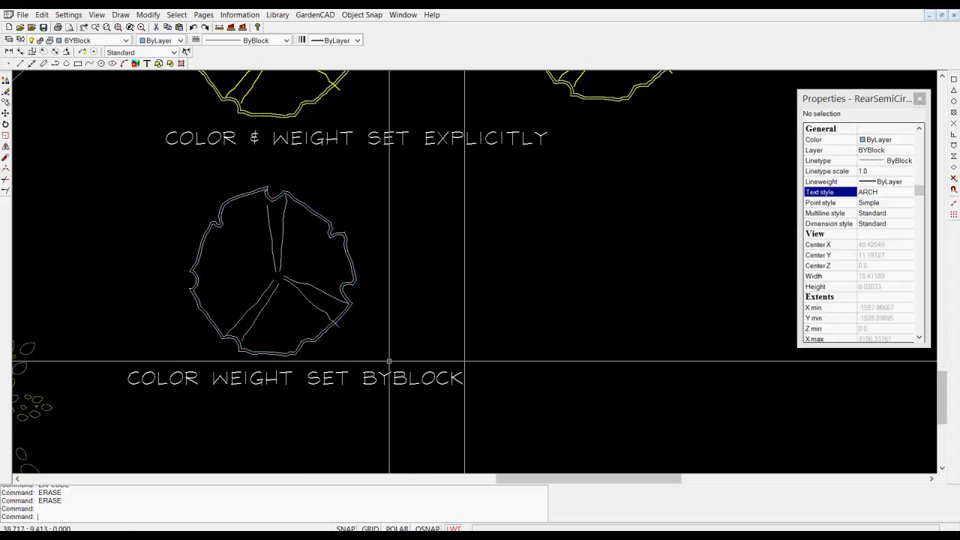
pyautogui.moveTo(390, 362); pyautogui.dragTo(167, 174)
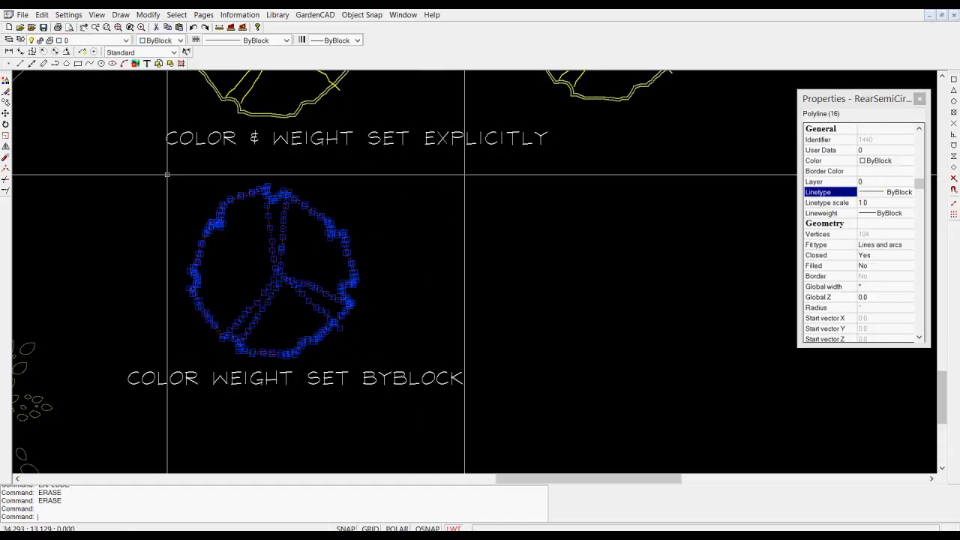
pyautogui.rightClick(167, 175)
pyautogui.click(195, 211)
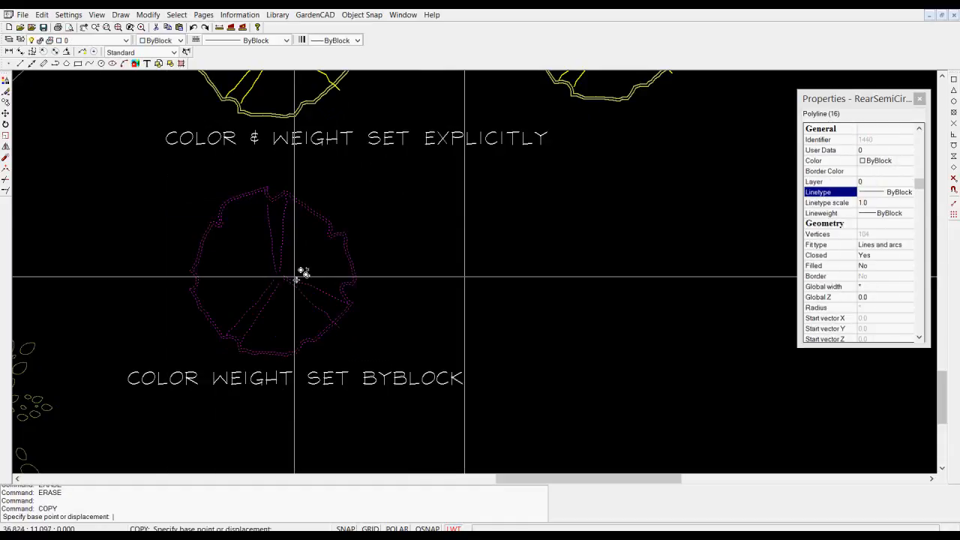
pyautogui.click(282, 278)
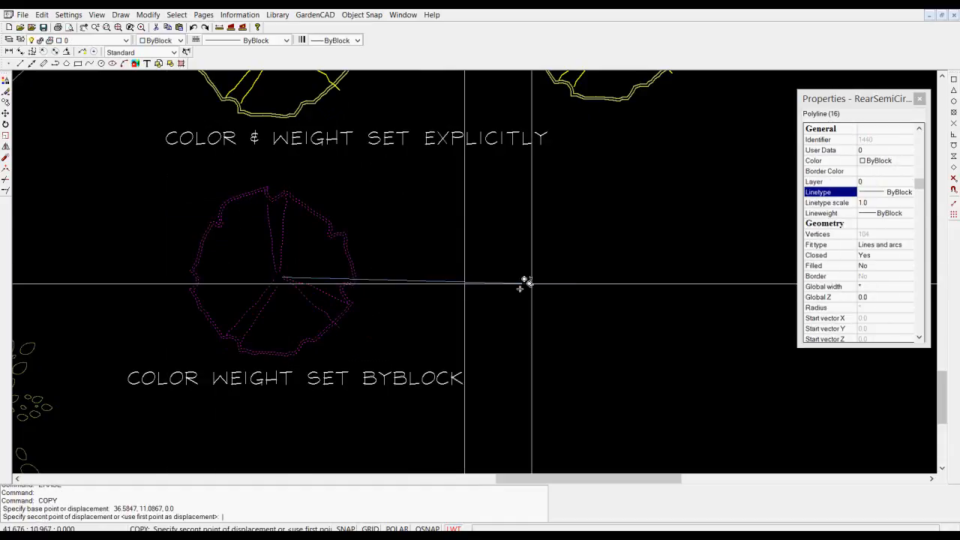
pyautogui.click(628, 269)
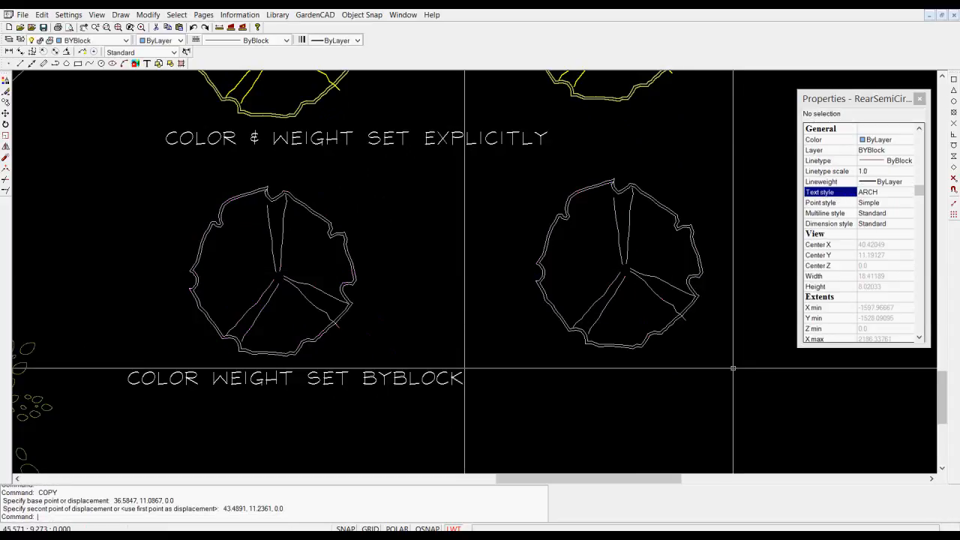
# Step: Convert the copied BYBLOCK tree's polylines into a block named Temp 4 with its base point at the trunk centre and check its properties
pyautogui.moveTo(734, 369); pyautogui.dragTo(521, 164)
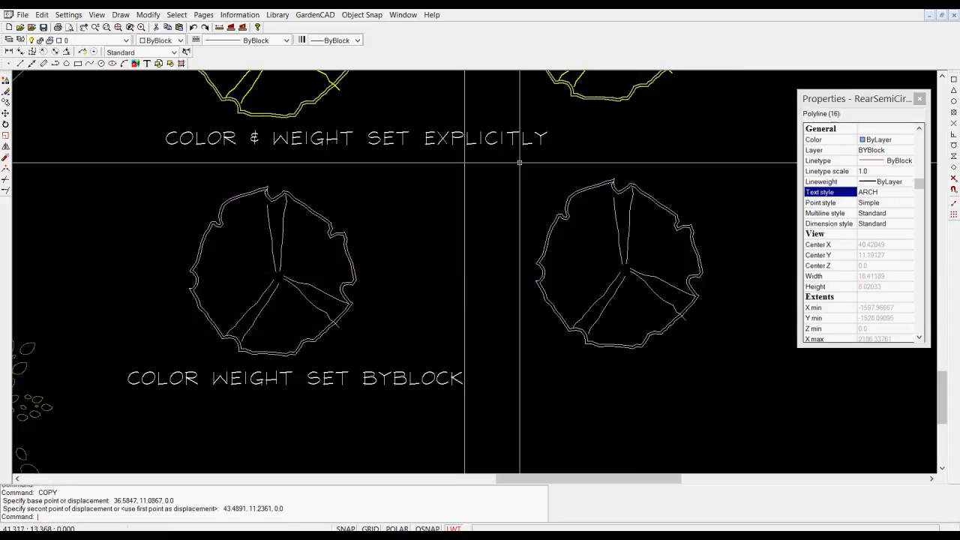
pyautogui.rightClick(521, 164)
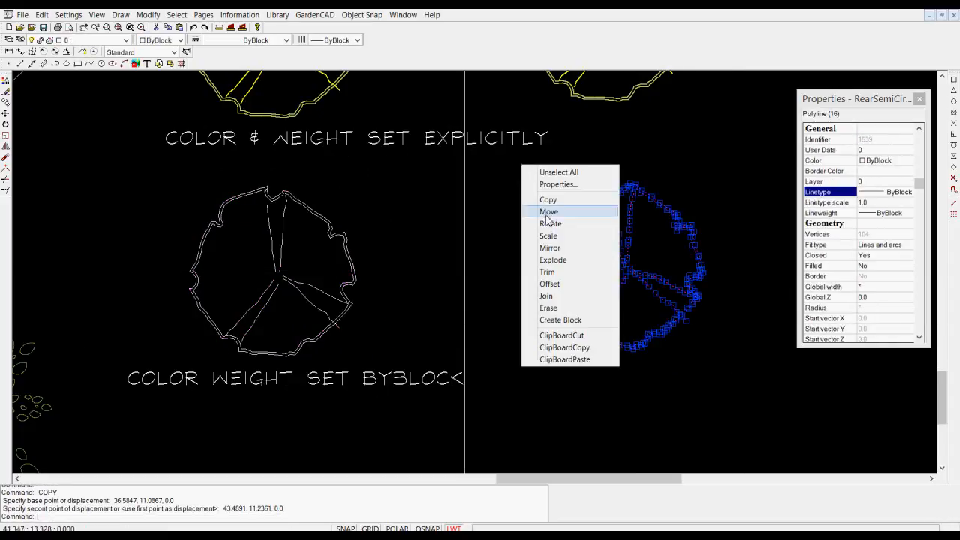
pyautogui.click(561, 321)
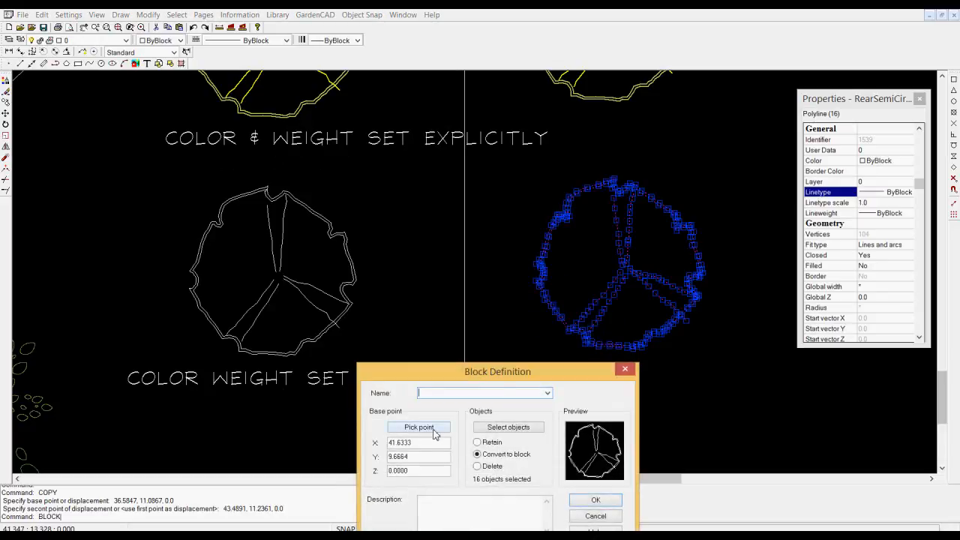
pyautogui.click(433, 429)
pyautogui.click(627, 269)
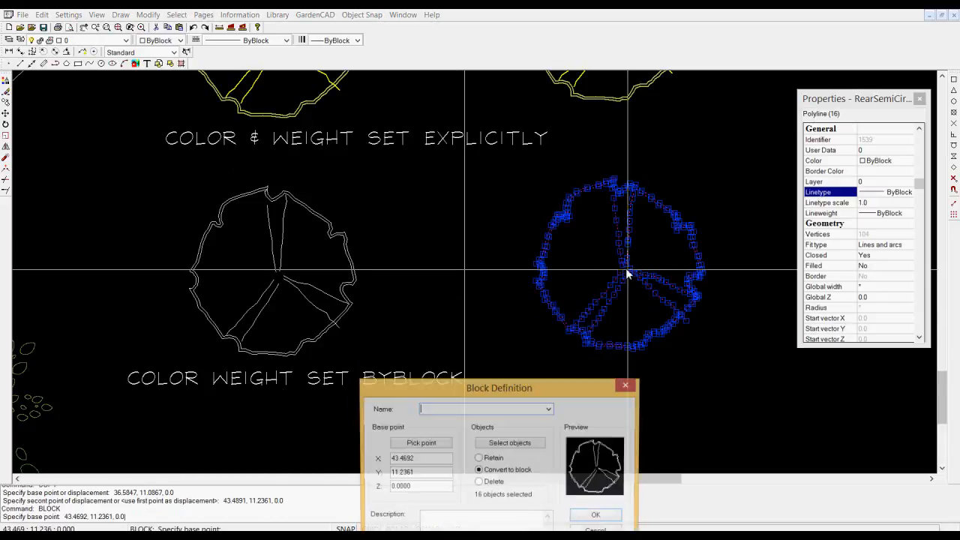
pyautogui.write('Te')
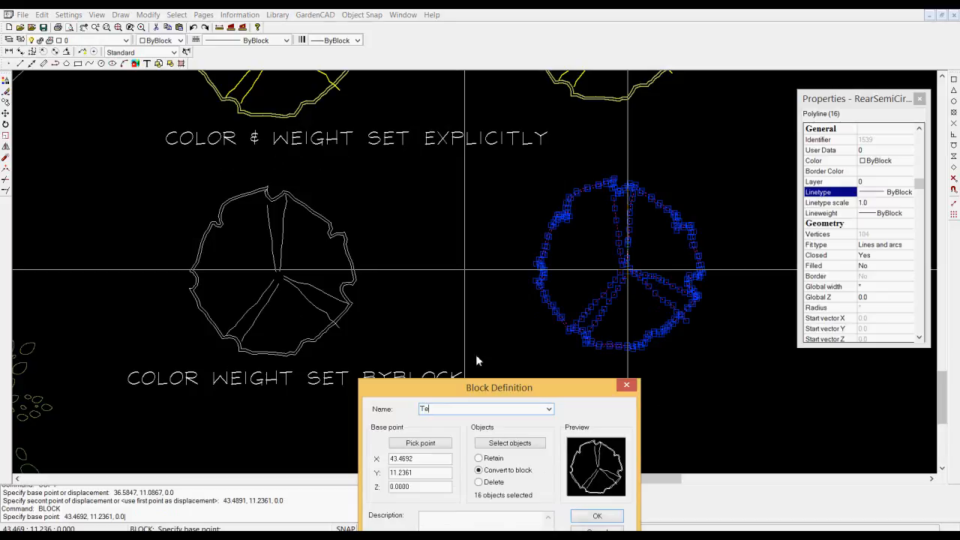
pyautogui.write('mp 4')
pyautogui.moveTo(521, 396); pyautogui.dragTo(524, 257)
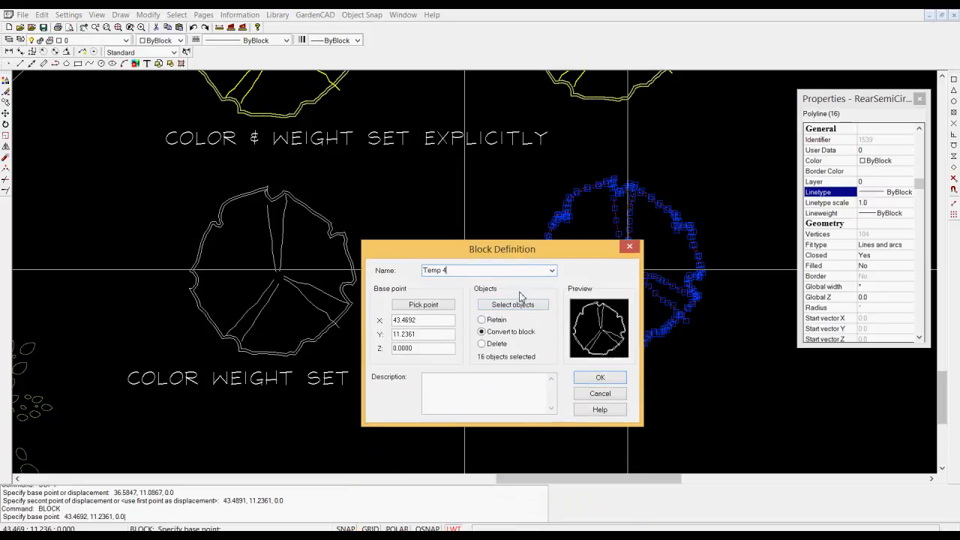
pyautogui.click(600, 380)
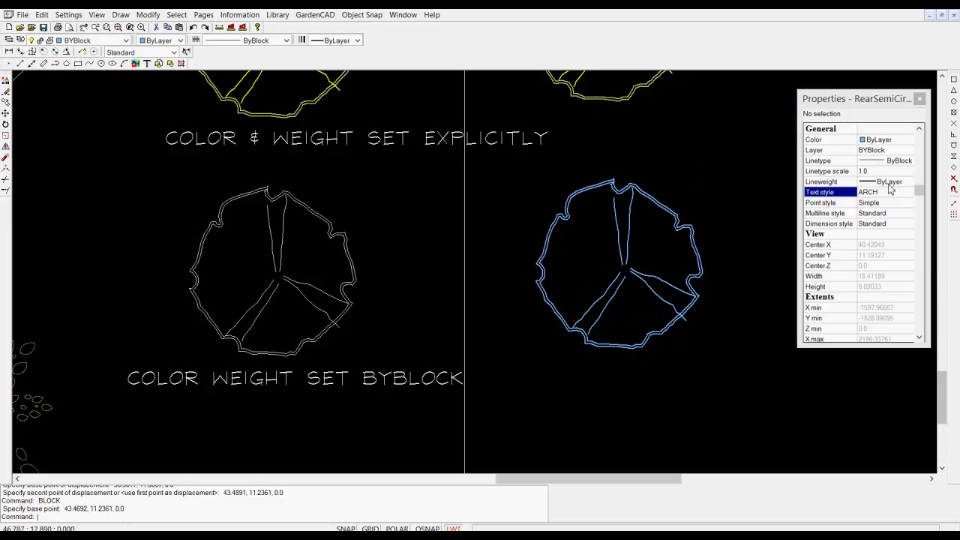
pyautogui.click(651, 199)
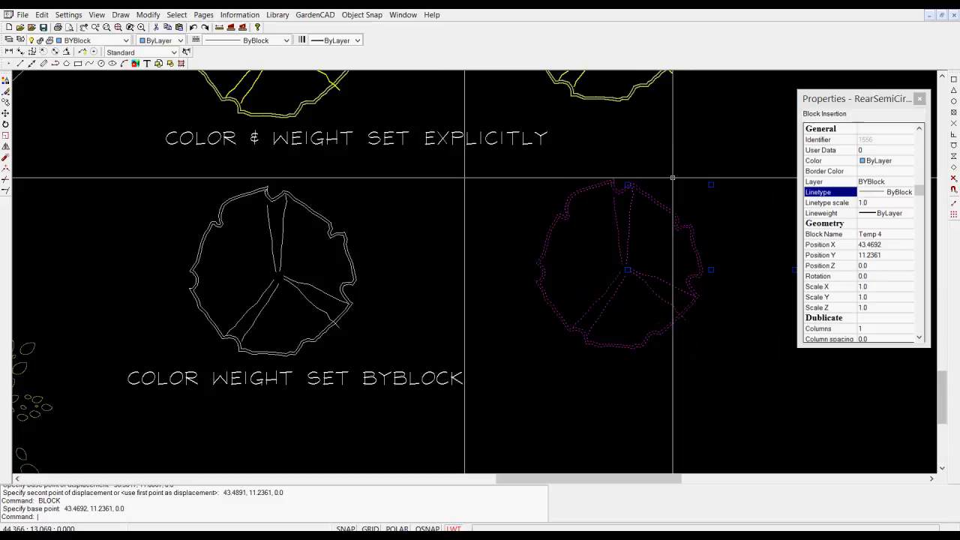
pyautogui.press('Escape')
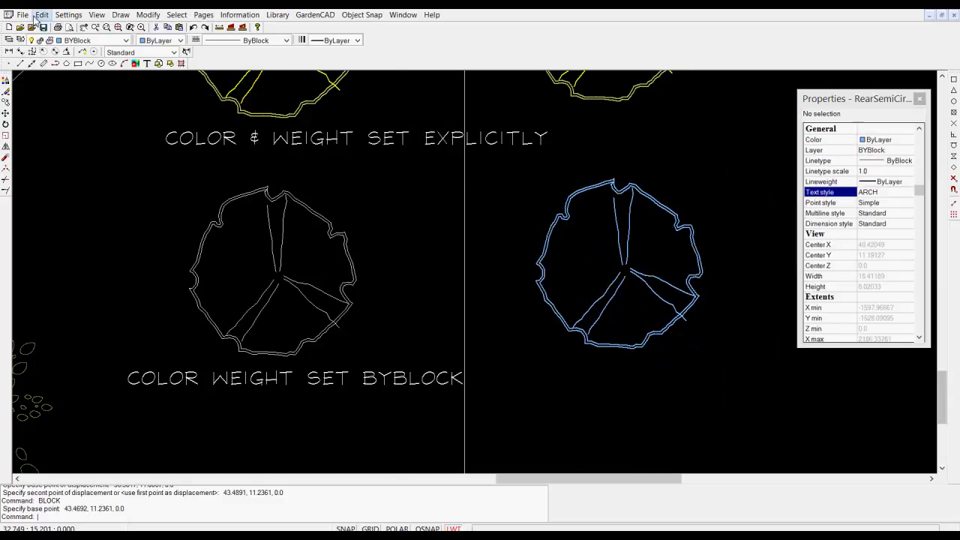
# Step: Set the current drawing colour to dark green, colour 86
pyautogui.click(68, 14)
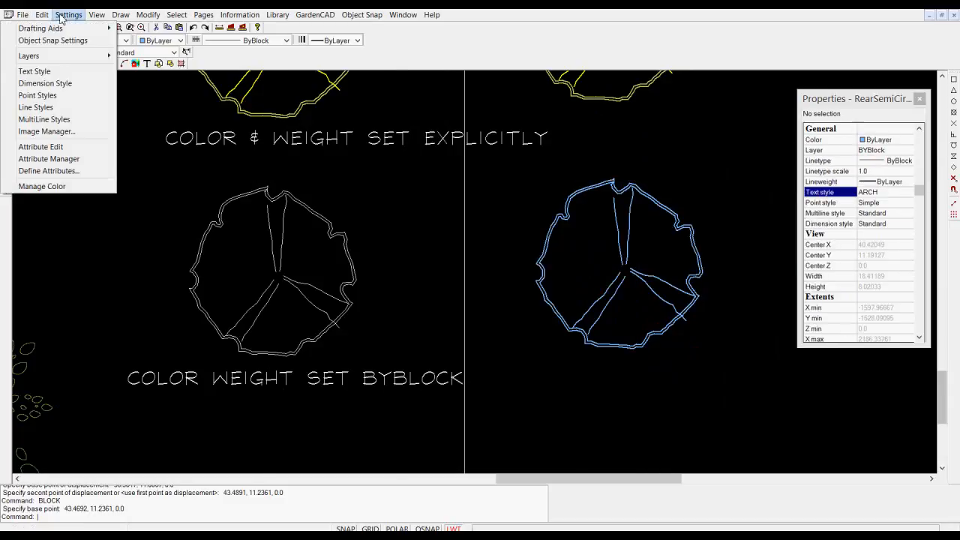
pyautogui.click(52, 187)
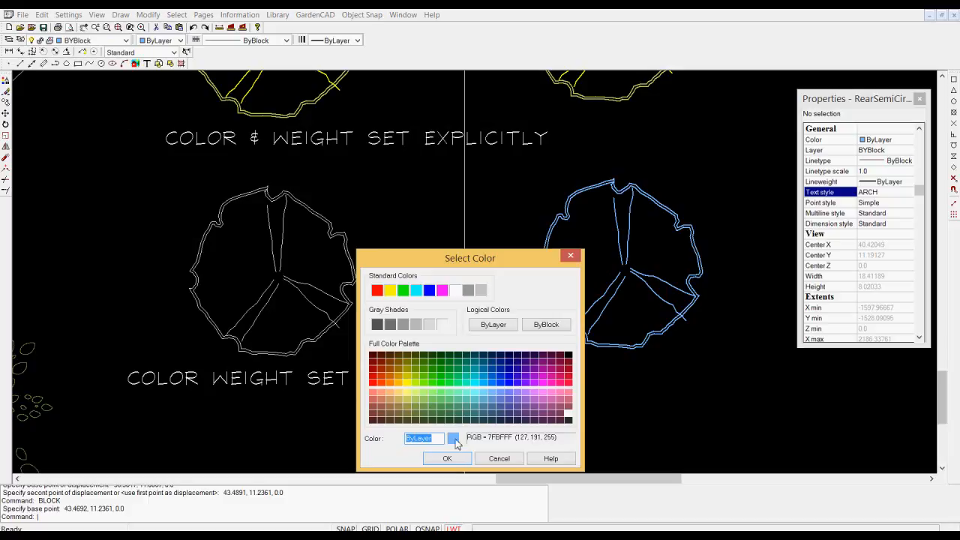
pyautogui.click(434, 369)
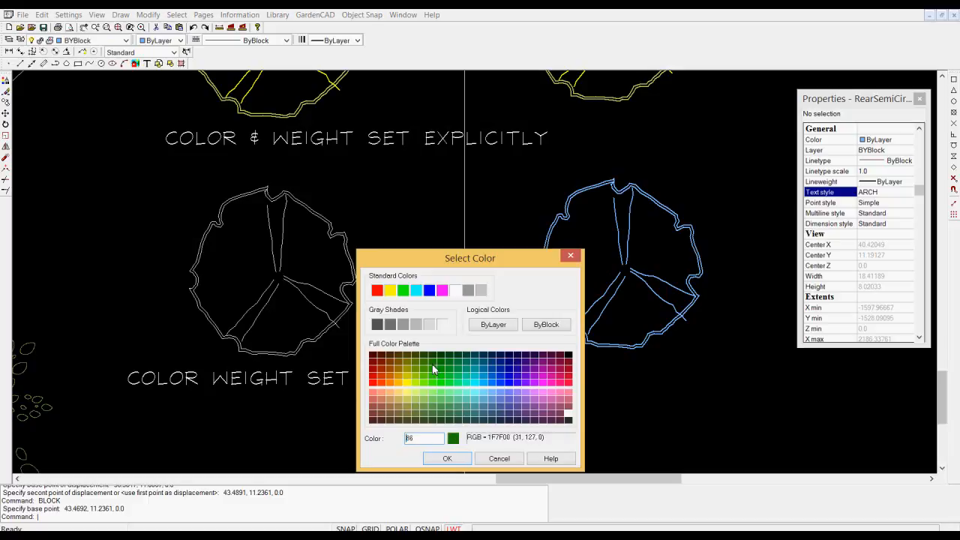
pyautogui.click(463, 459)
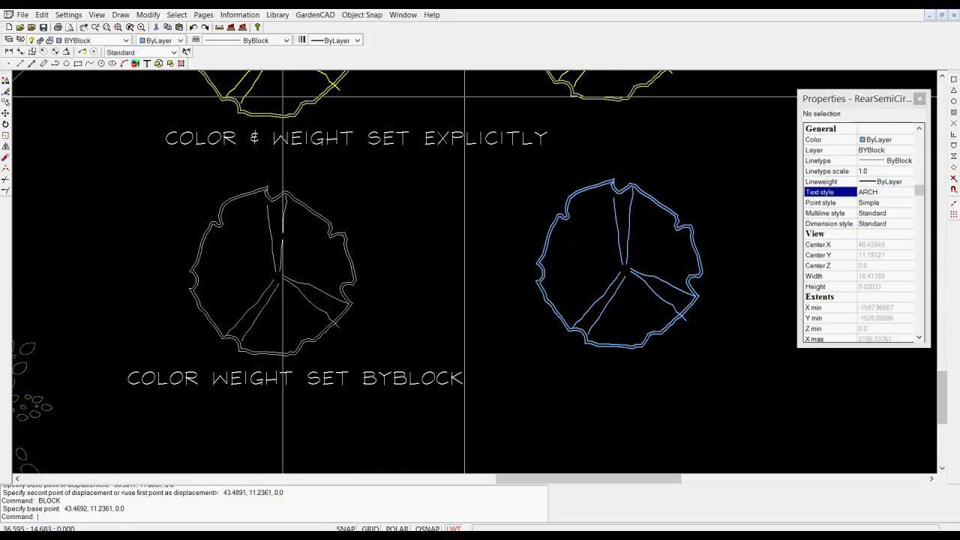
# Step: Insert the Temp 4 block at scale 1 below and right of the blue tree, at about 44.5, 9.0
pyautogui.click(120, 14)
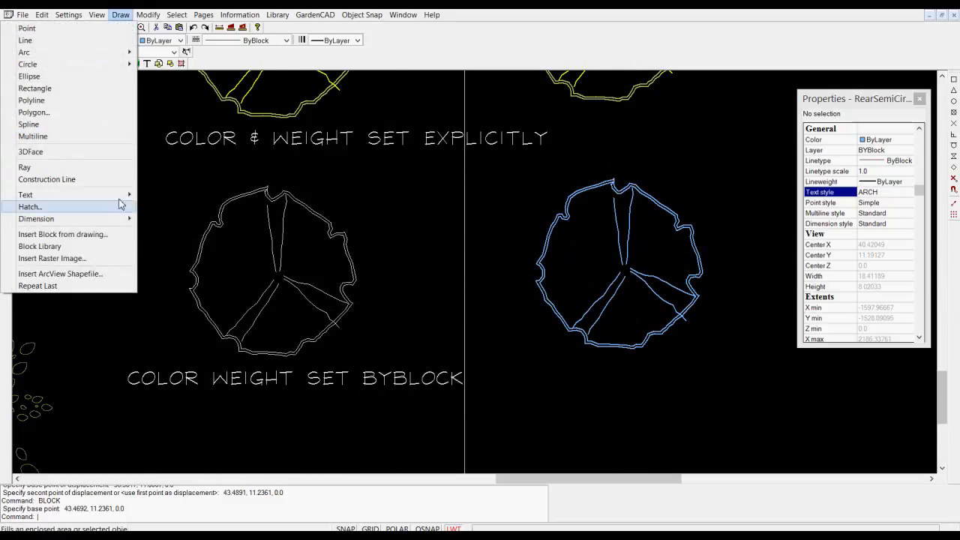
pyautogui.click(96, 234)
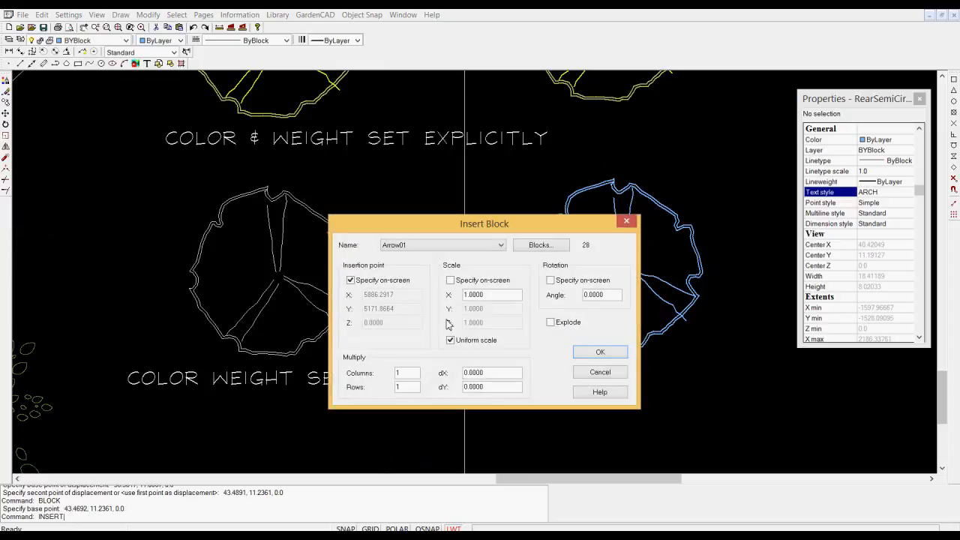
pyautogui.click(501, 245)
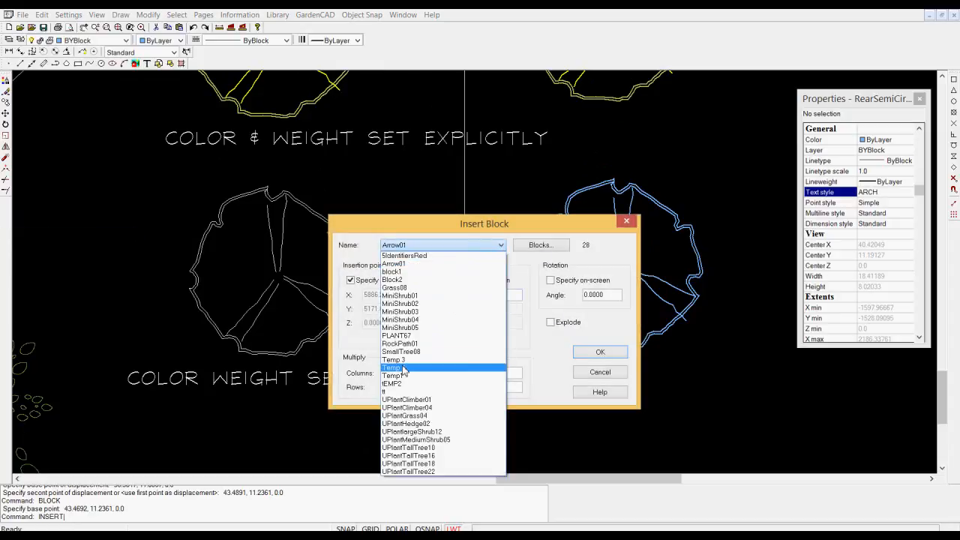
pyautogui.click(403, 369)
pyautogui.click(600, 354)
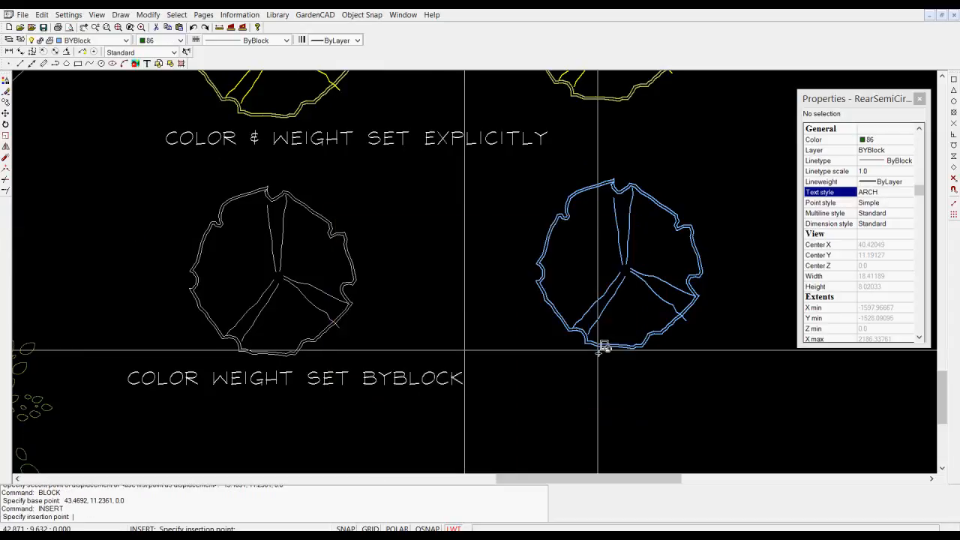
pyautogui.click(679, 383)
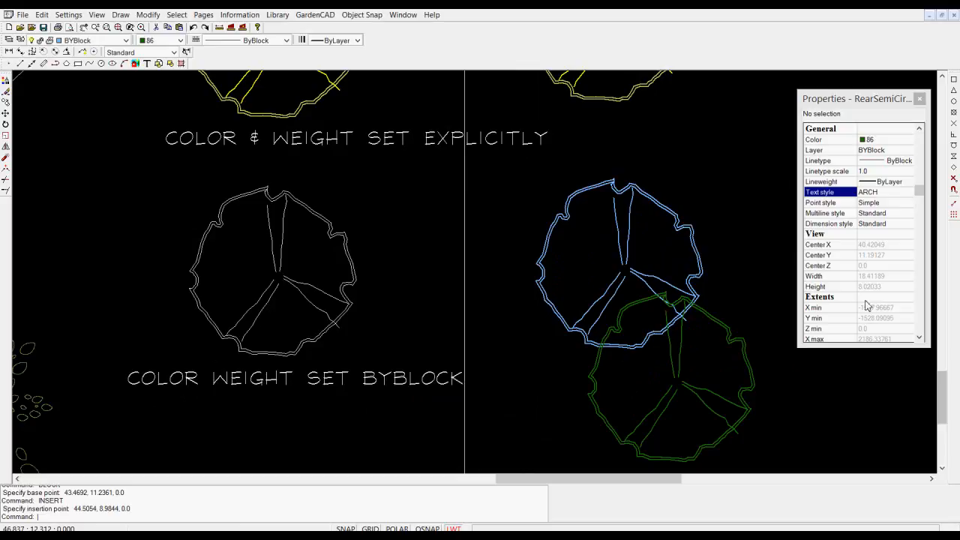
# Step: Set the current colour to 191 and the current lineweight to 0.80 mm, with no objects selected
pyautogui.click(910, 144)
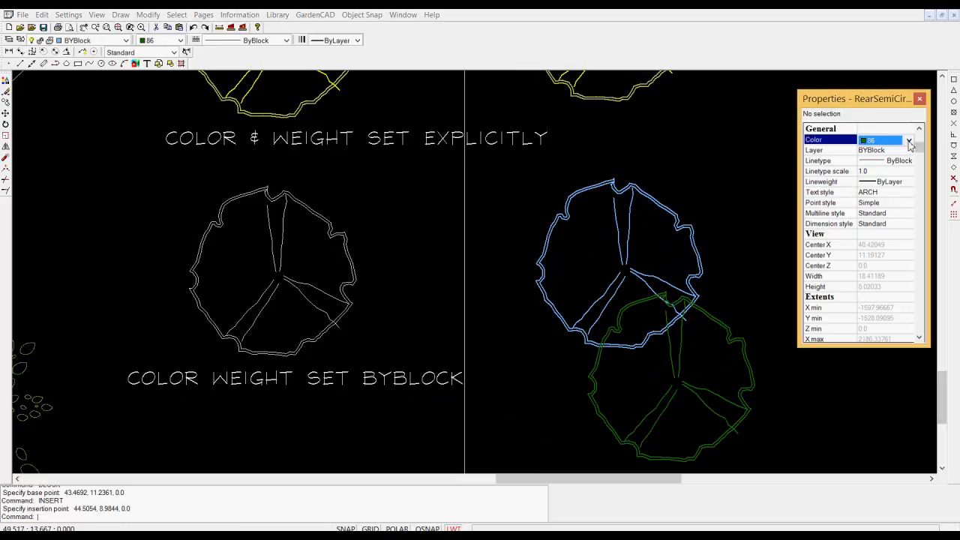
pyautogui.click(909, 141)
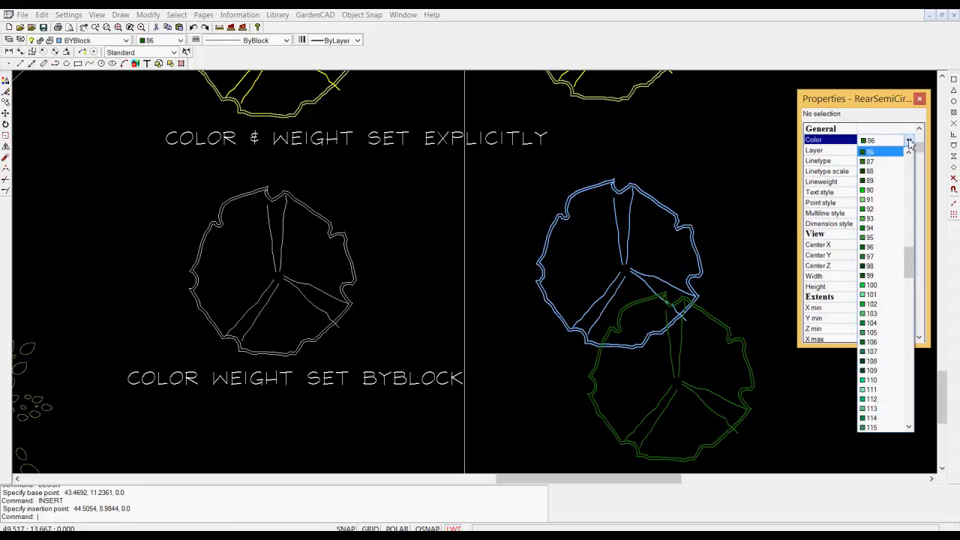
pyautogui.moveTo(908, 258); pyautogui.dragTo(908, 347)
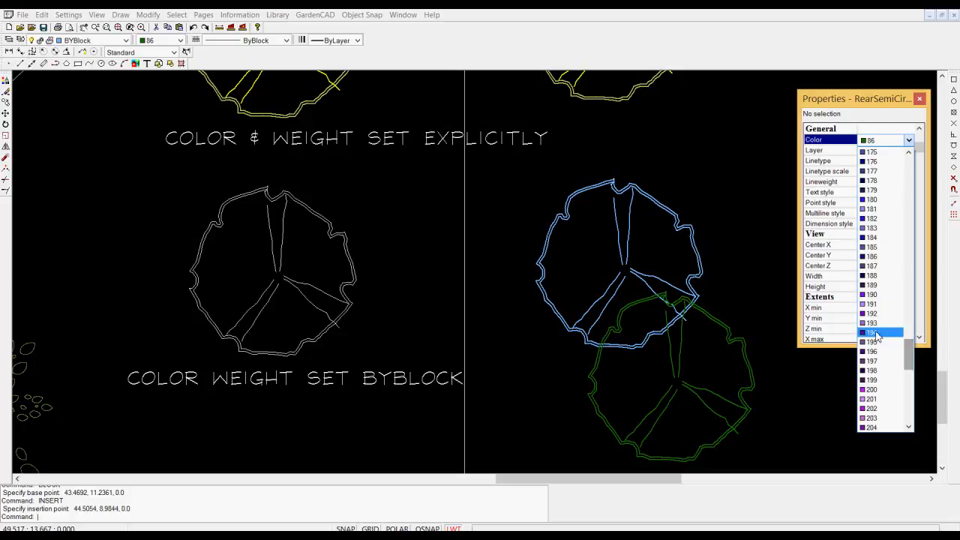
pyautogui.click(872, 304)
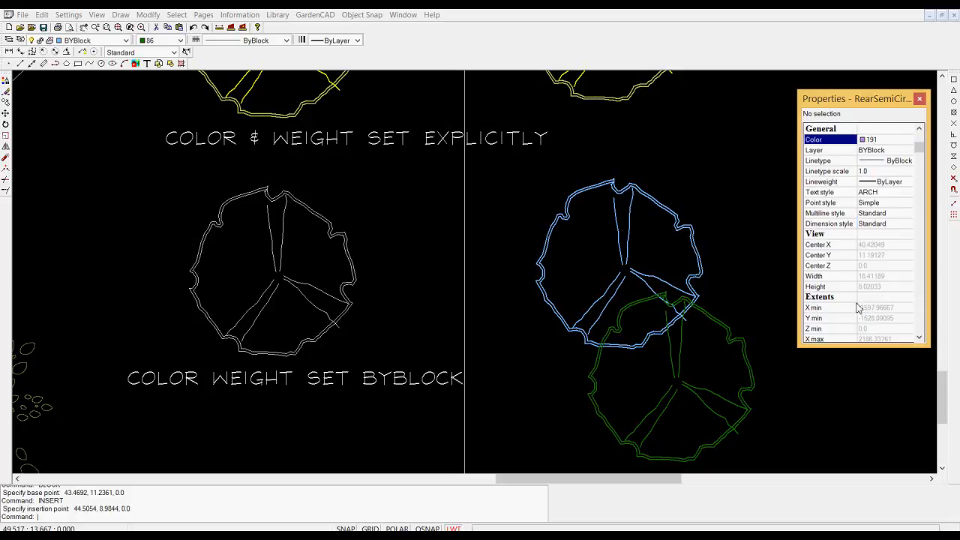
pyautogui.click(909, 182)
pyautogui.click(908, 183)
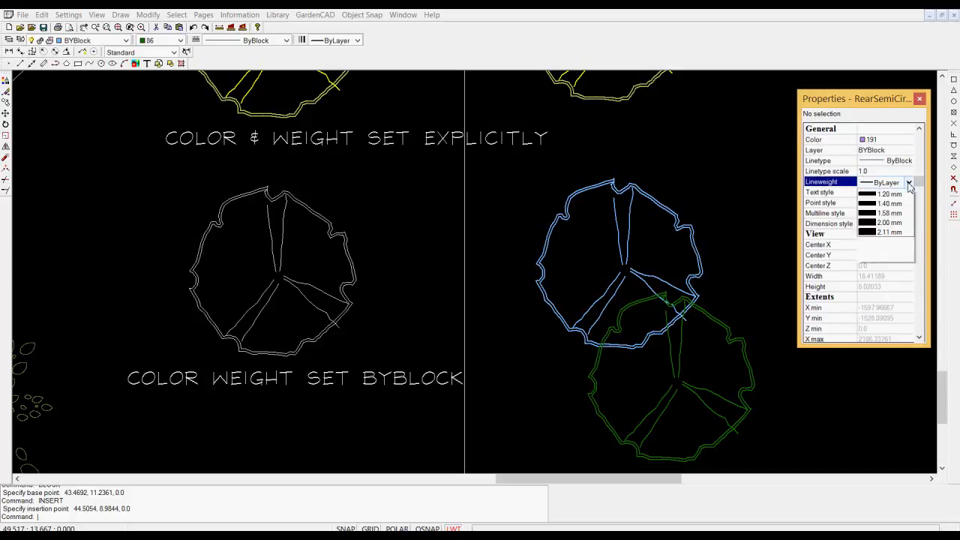
pyautogui.click(870, 365)
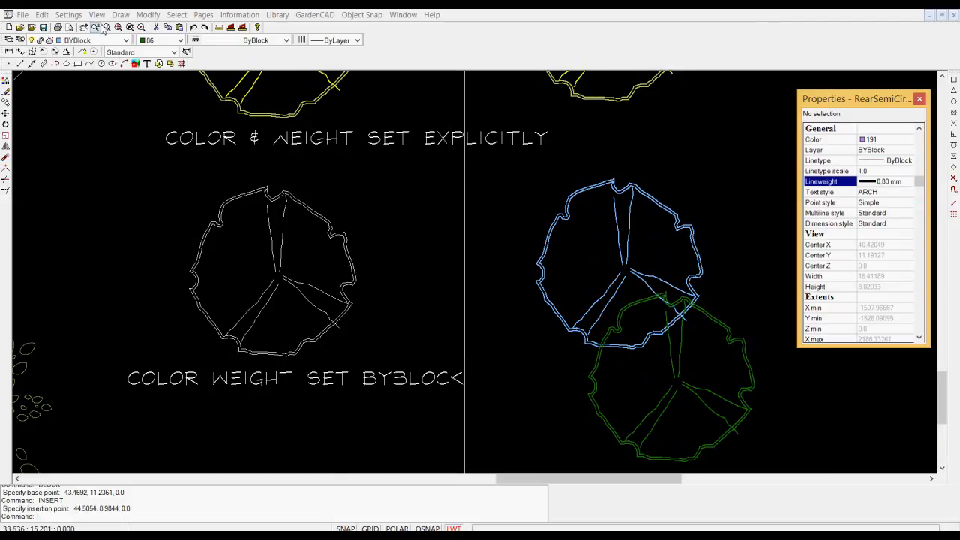
# Step: Insert another Temp 4 block at scale 1 below and left of the blue tree, at about 42.3, 8.7
pyautogui.click(120, 15)
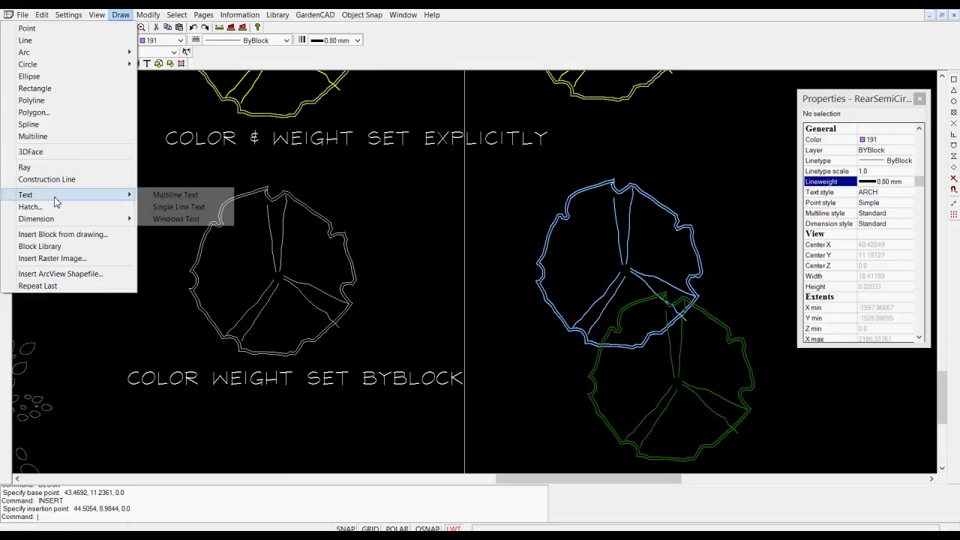
pyautogui.click(64, 235)
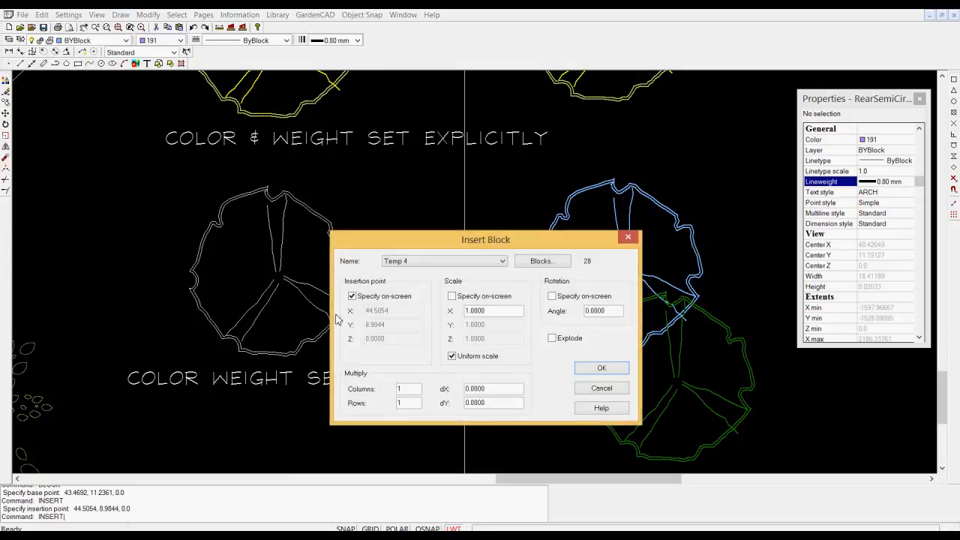
pyautogui.click(605, 367)
pyautogui.click(568, 396)
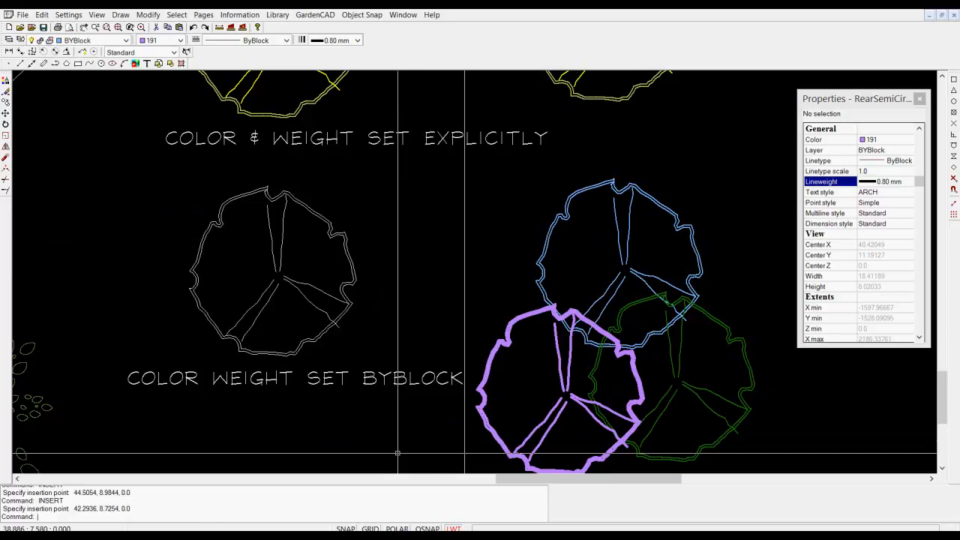
pyautogui.scroll(-5, 425, 287)
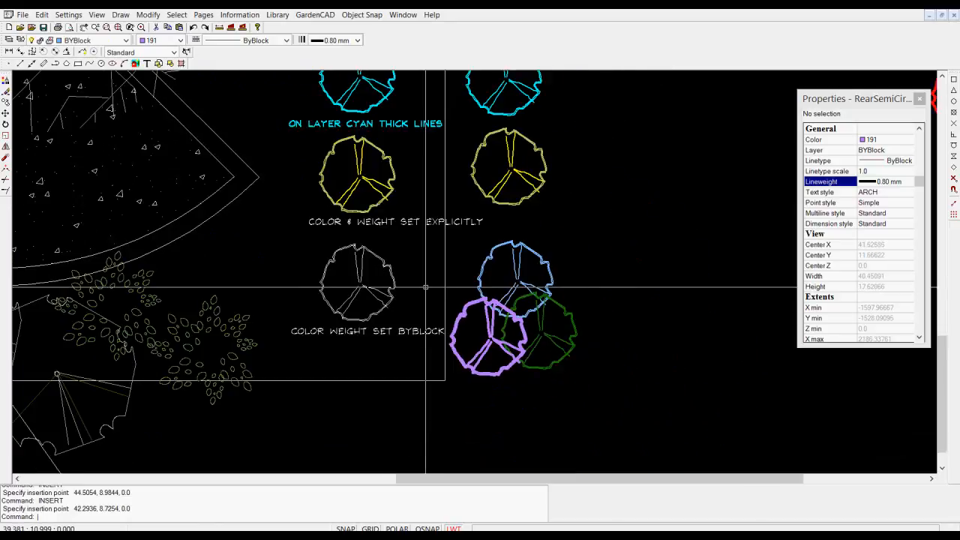
pyautogui.moveTo(447, 272); pyautogui.dragTo(458, 282, button='middle')
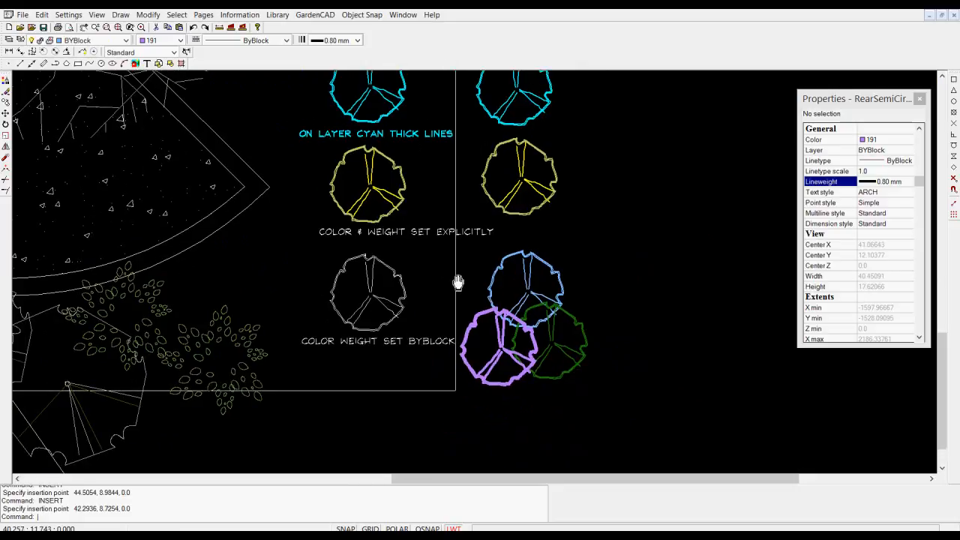